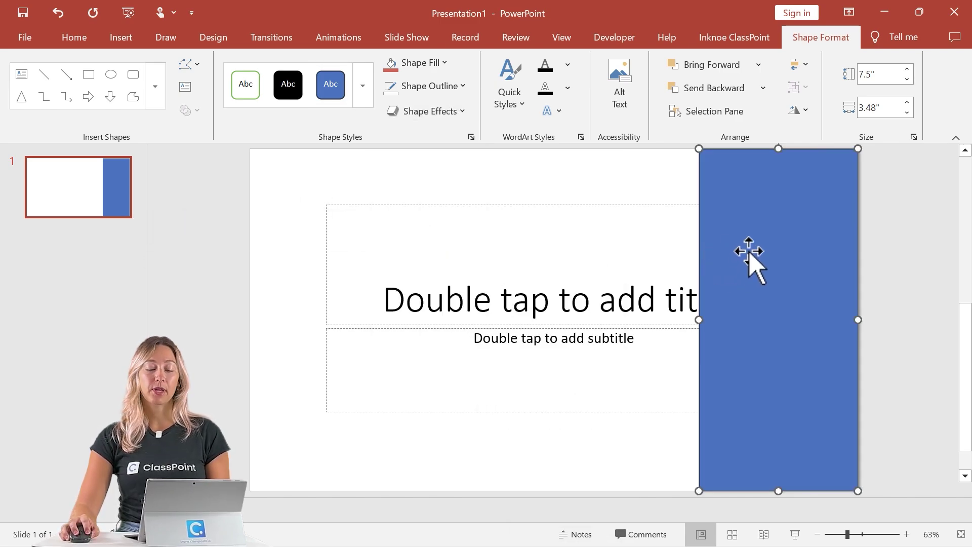
# - Copy the blue 7.5" × 3.48" rectangle leftward and repeat, making adjacent panels across the slide
pyautogui.moveTo(807, 275); pyautogui.dragTo(638, 257)
pyautogui.hotkey('ctrl', 'd')
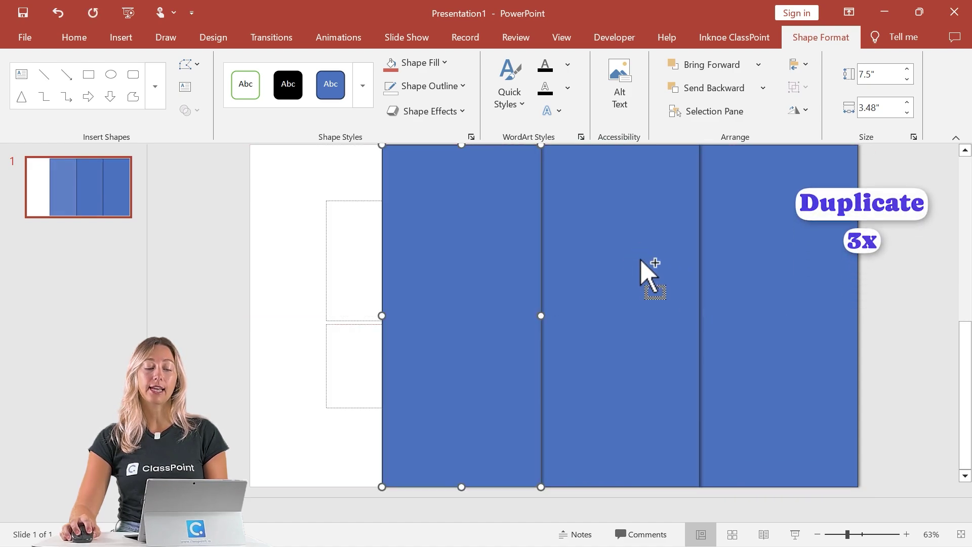
pyautogui.hotkey('ctrl', 'd')
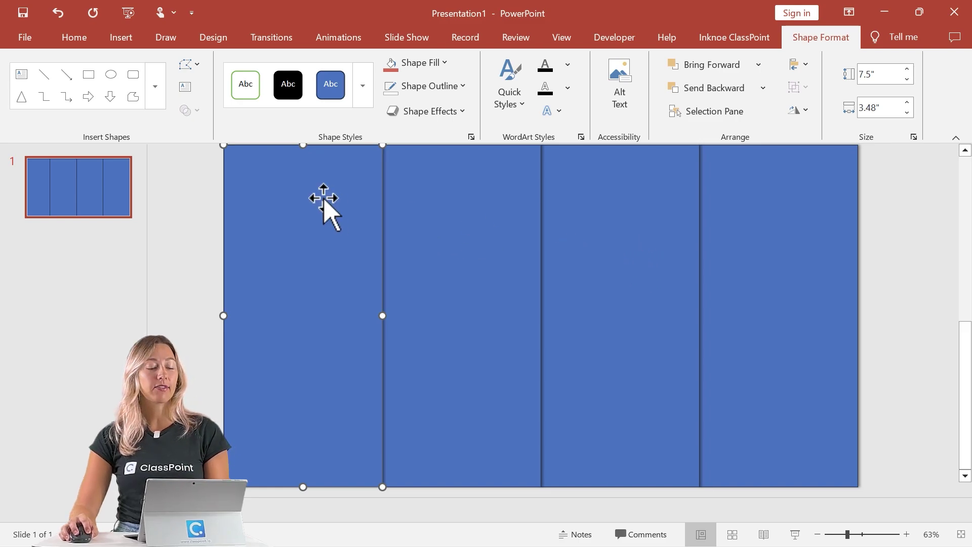
# - Fill the leftmost rectangle with the Fly In - Nepal picture from a file
pyautogui.rightClick(270, 242)
pyautogui.click(339, 510)
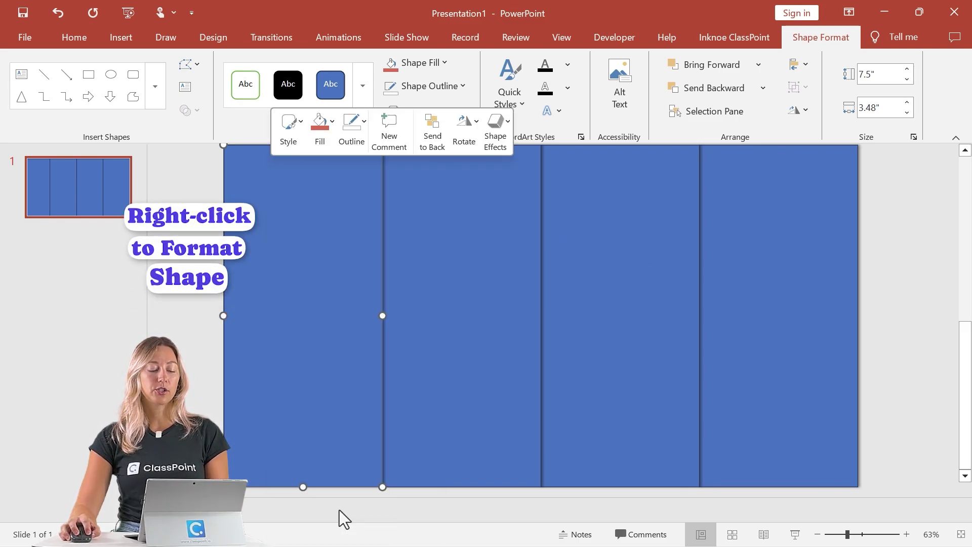
pyautogui.click(785, 331)
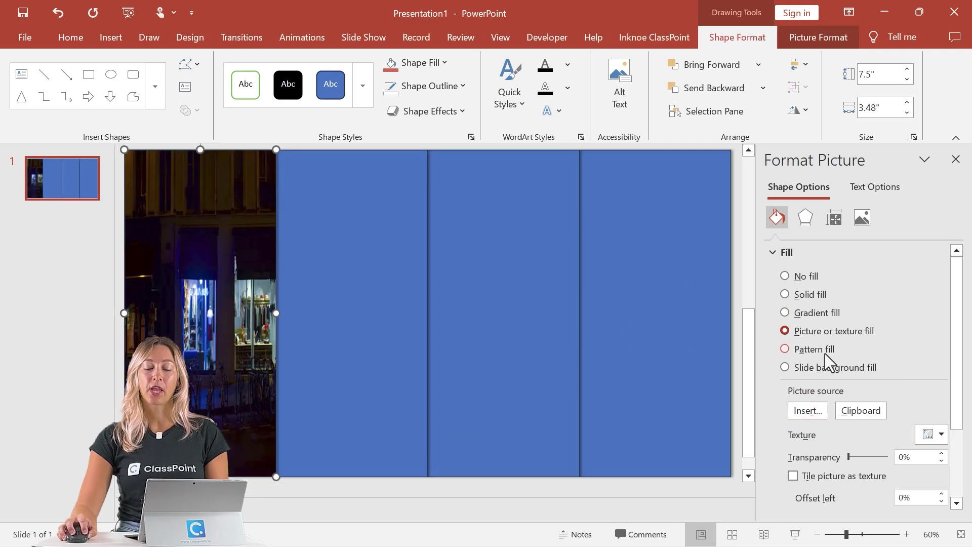
pyautogui.click(807, 411)
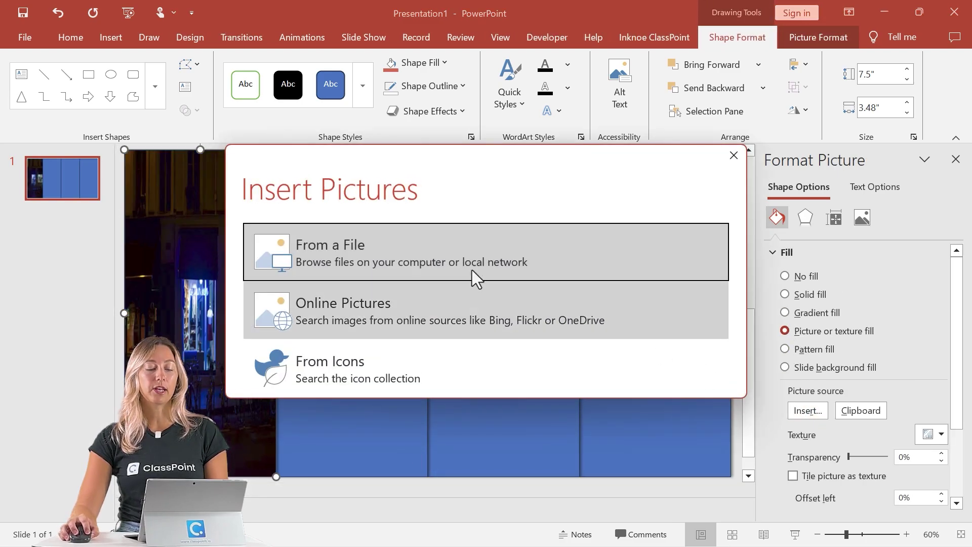
pyautogui.click(425, 252)
pyautogui.click(346, 205)
pyautogui.click(520, 411)
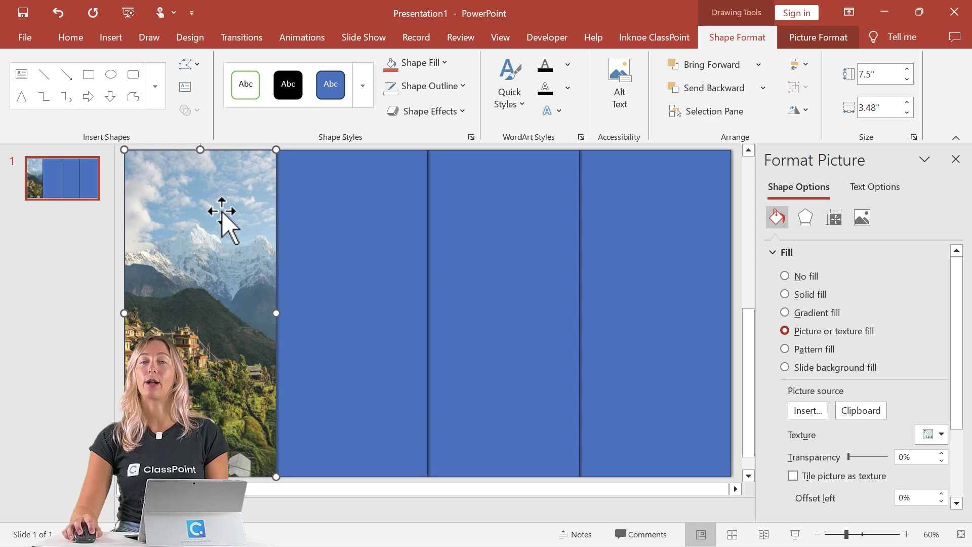
# - Fill the second, third and fourth panels brown, red and lighter red from Recent Colors
pyautogui.click(354, 214)
pyautogui.click(444, 62)
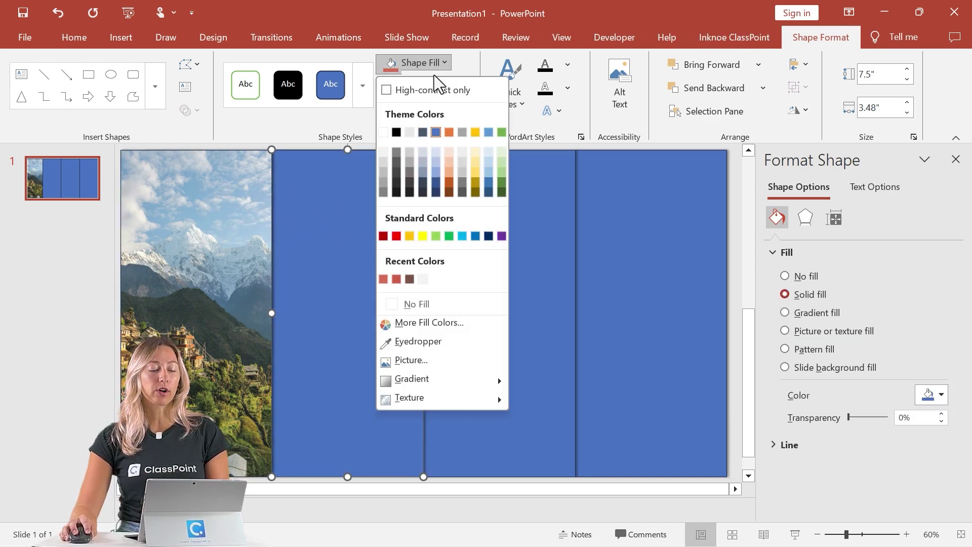
pyautogui.click(409, 280)
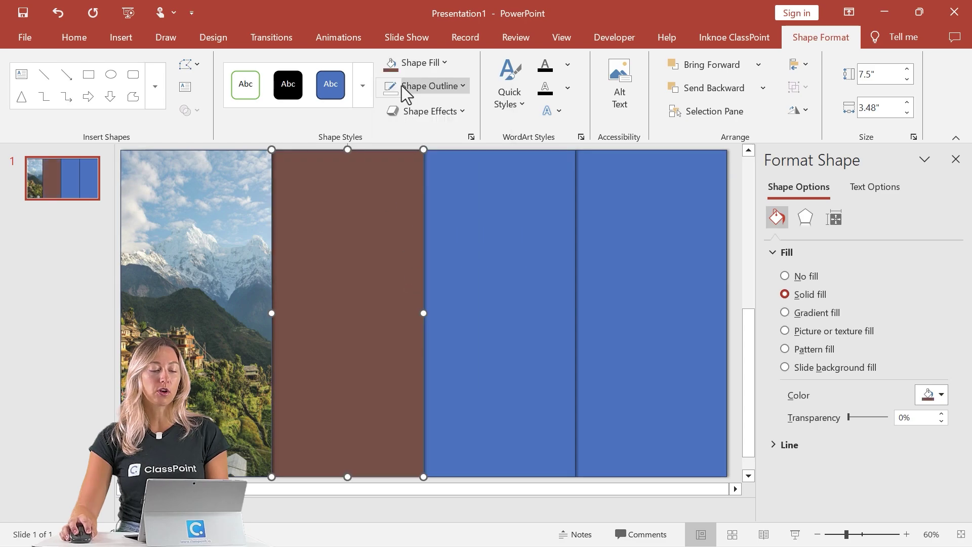
pyautogui.click(494, 198)
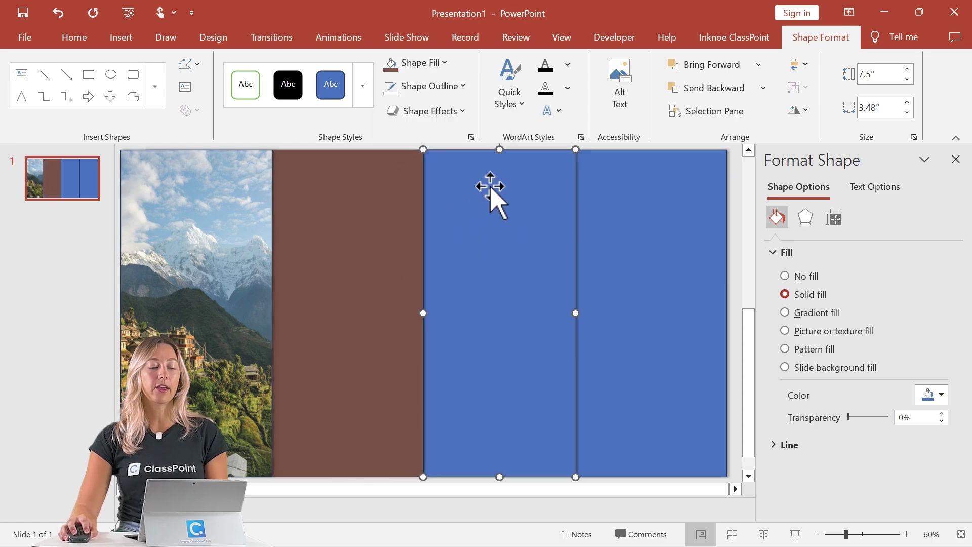
pyautogui.click(445, 62)
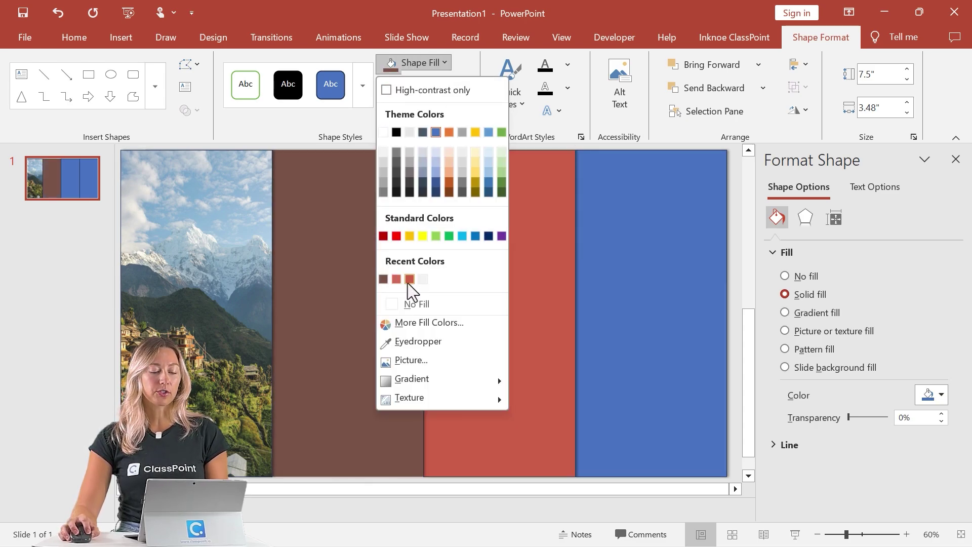
pyautogui.click(409, 279)
pyautogui.click(605, 223)
pyautogui.click(444, 63)
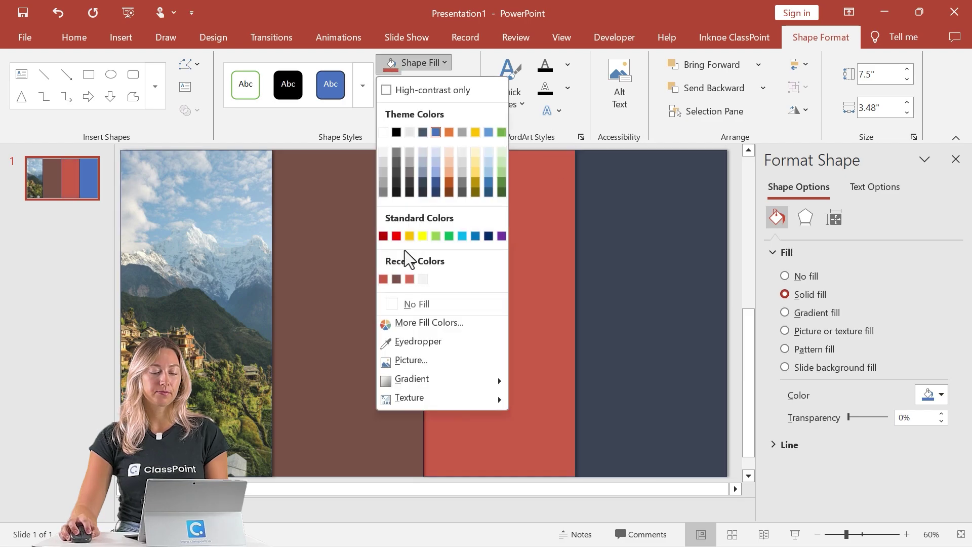
pyautogui.click(410, 279)
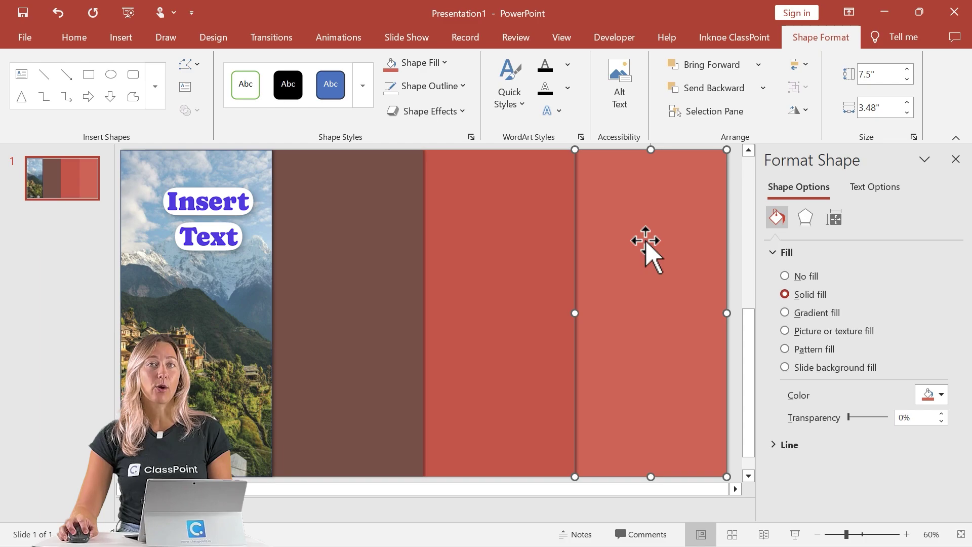
pyautogui.click(340, 271)
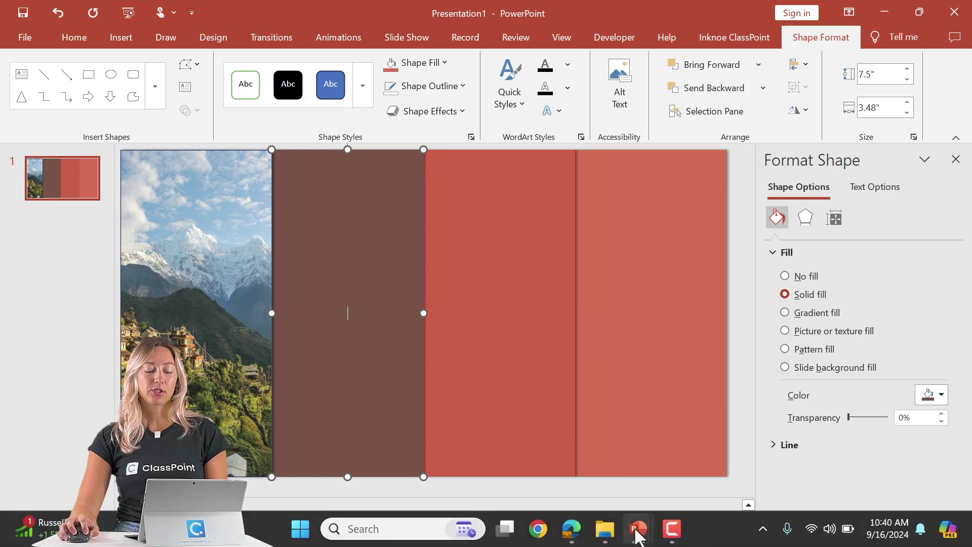
# - Bring the Himalayas text block from the Nepal (1) presentation into the brown panel
pyautogui.moveTo(637, 528)
pyautogui.click(678, 482)
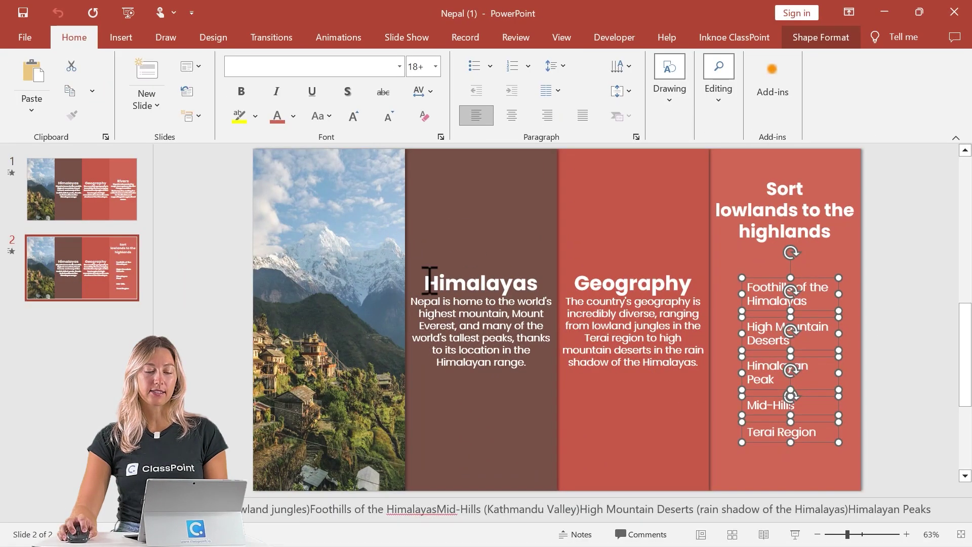
pyautogui.moveTo(429, 282); pyautogui.dragTo(545, 376)
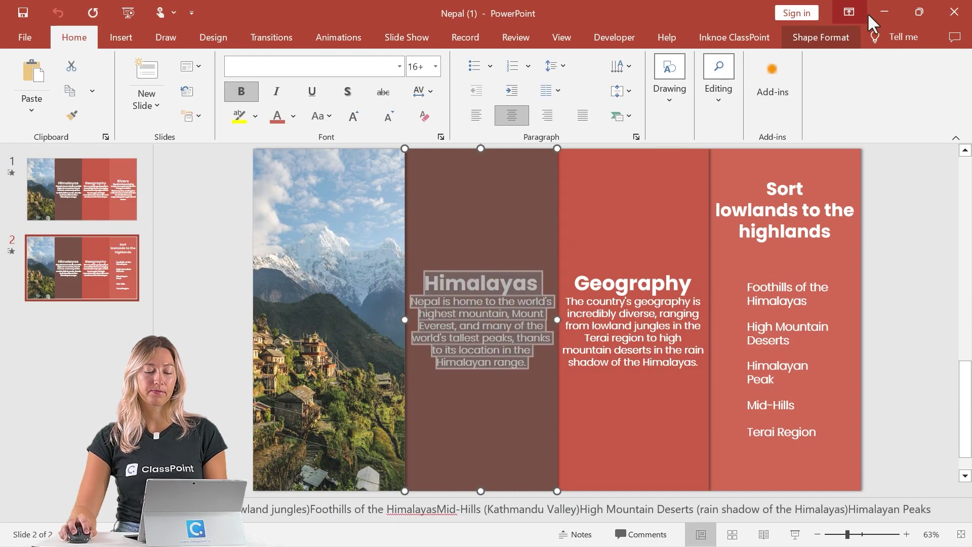
pyautogui.click(884, 12)
pyautogui.moveTo(324, 246); pyautogui.dragTo(338, 248)
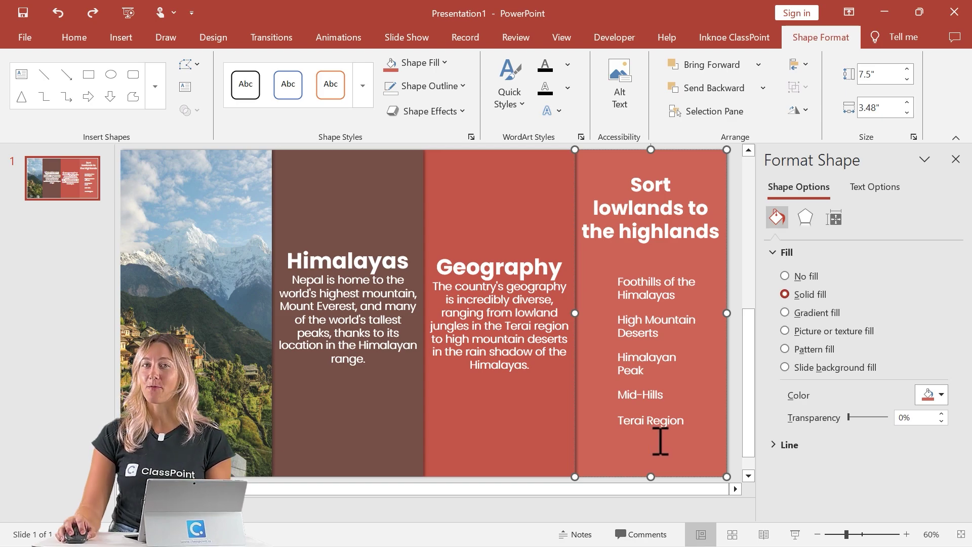
# - Close the Format Shape pane and select the mountain photo panel for animating
pyautogui.click(956, 162)
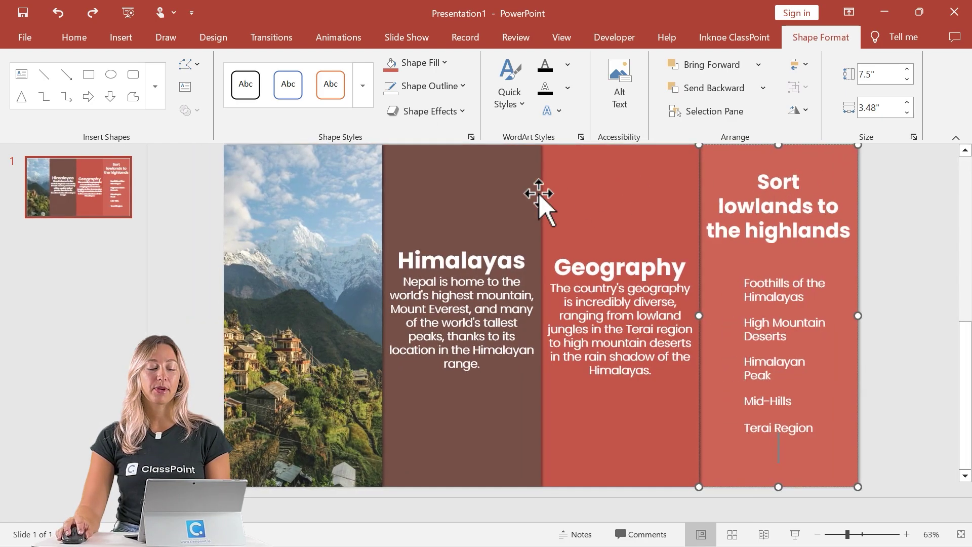
pyautogui.click(309, 206)
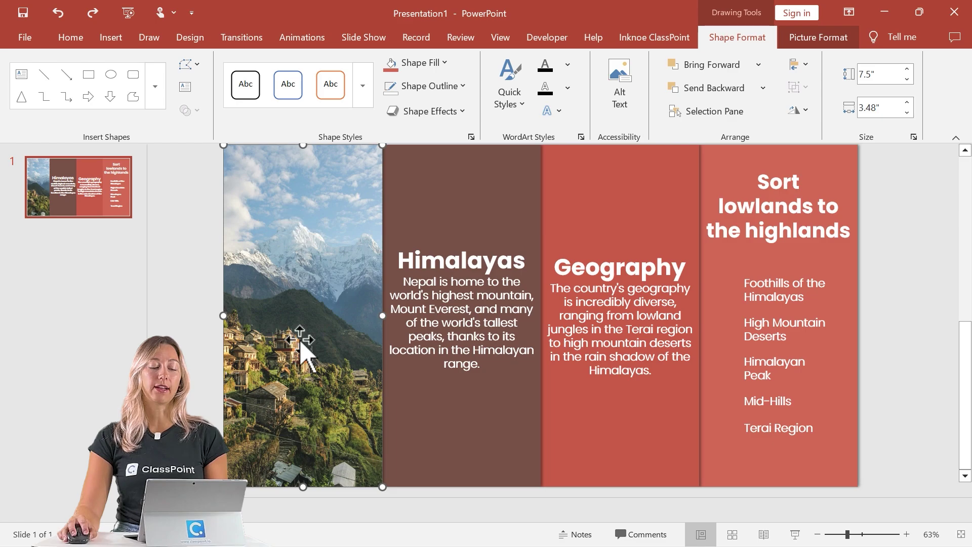
pyautogui.click(302, 40)
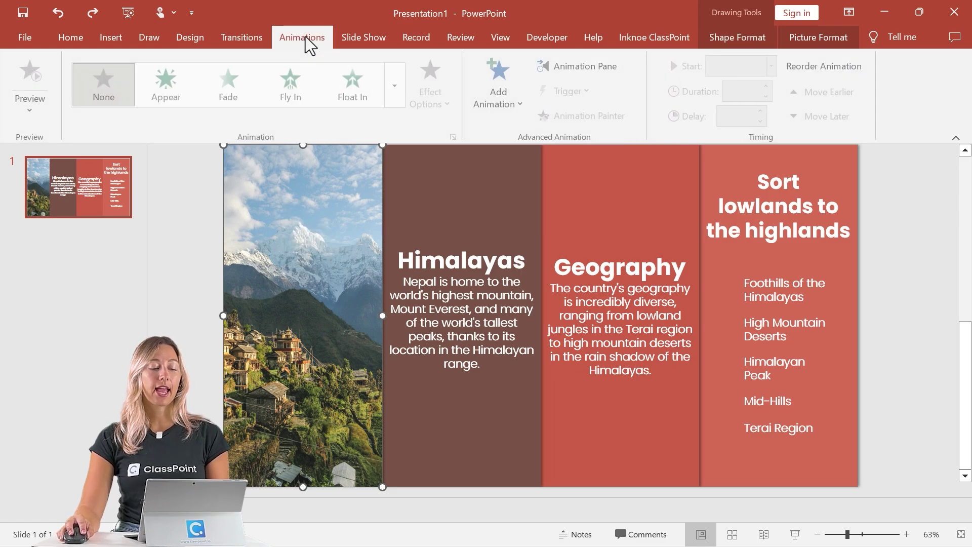
# - Give the photo panel and the Himalayas column a Fly In animation from the left
pyautogui.click(292, 87)
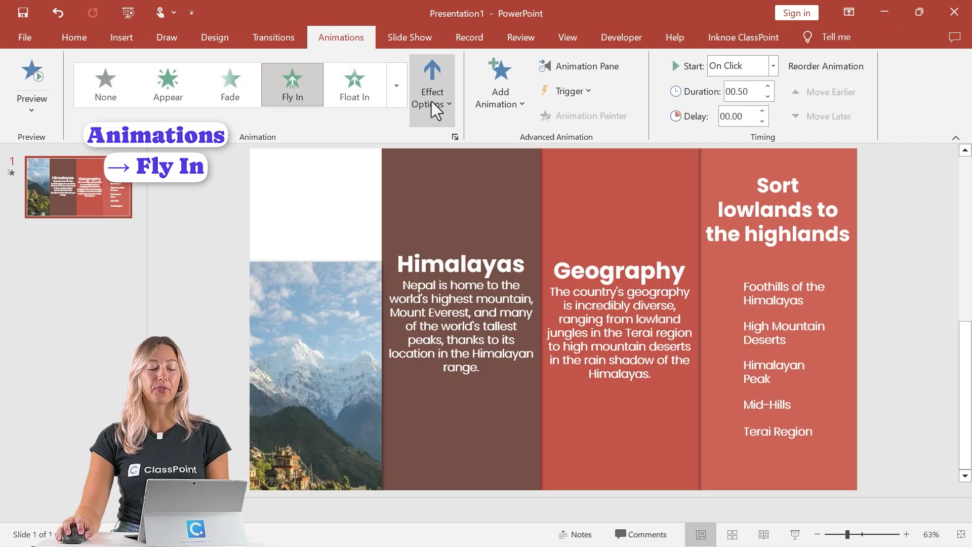
pyautogui.click(439, 96)
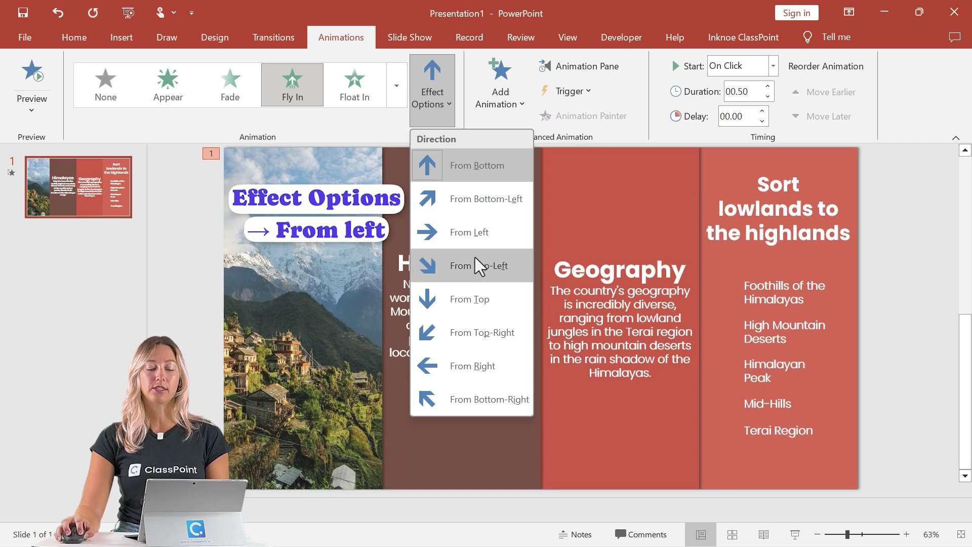
pyautogui.click(471, 233)
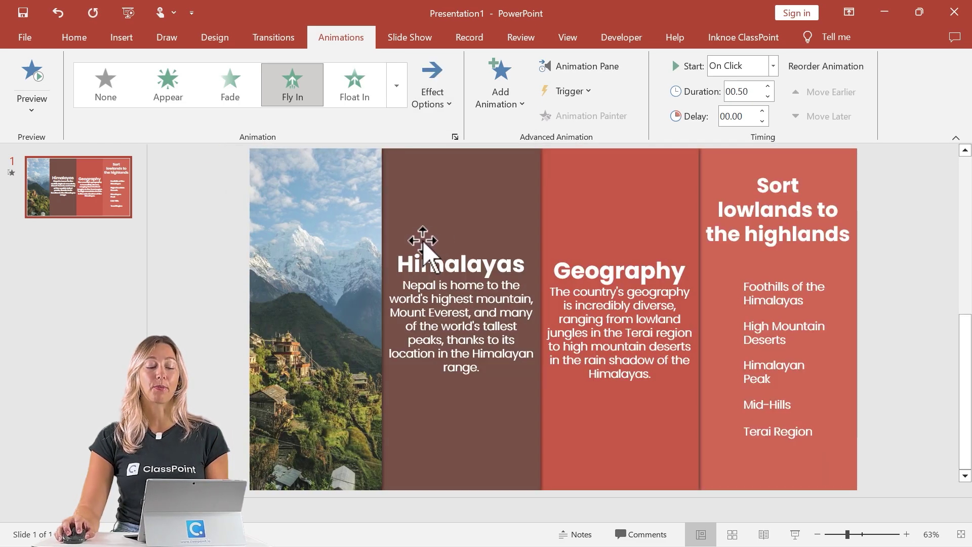
pyautogui.click(448, 195)
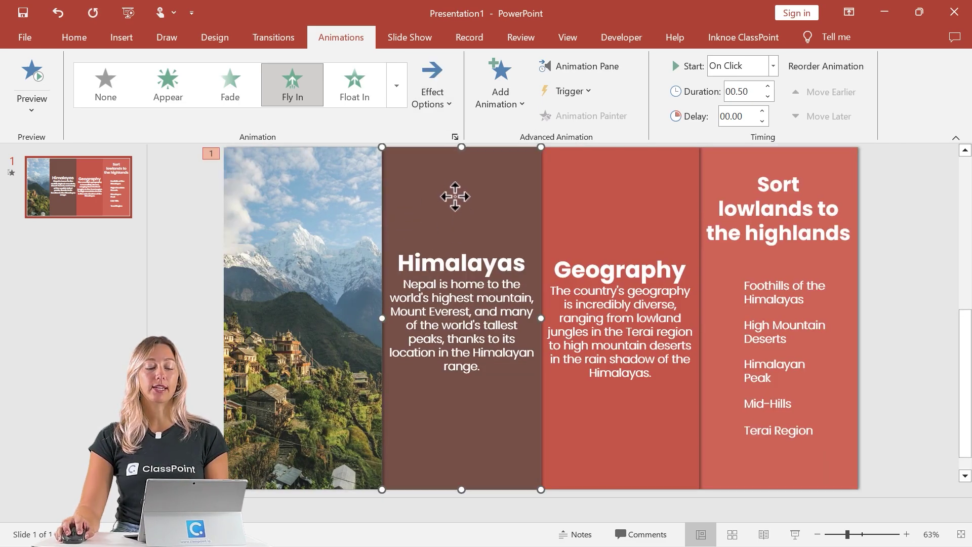
pyautogui.click(292, 94)
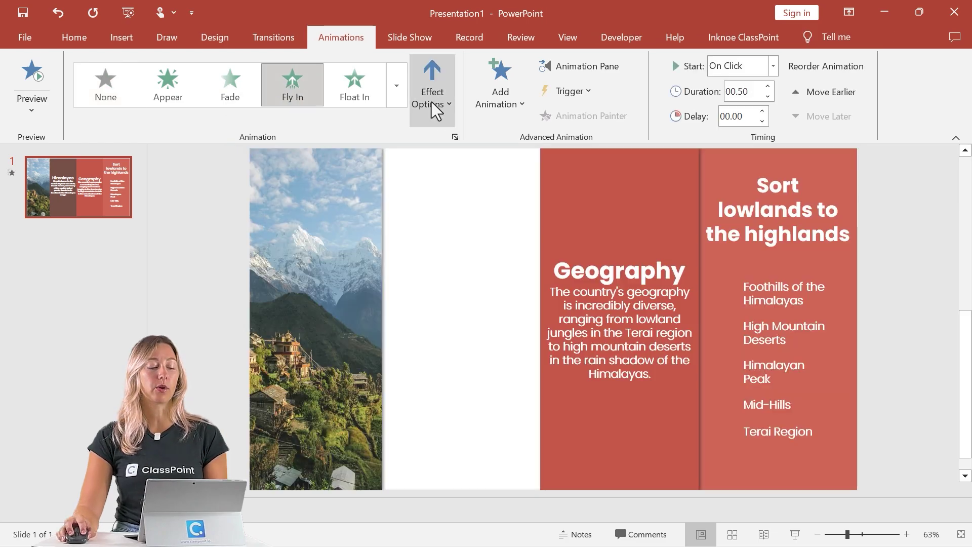
pyautogui.click(448, 102)
pyautogui.click(478, 239)
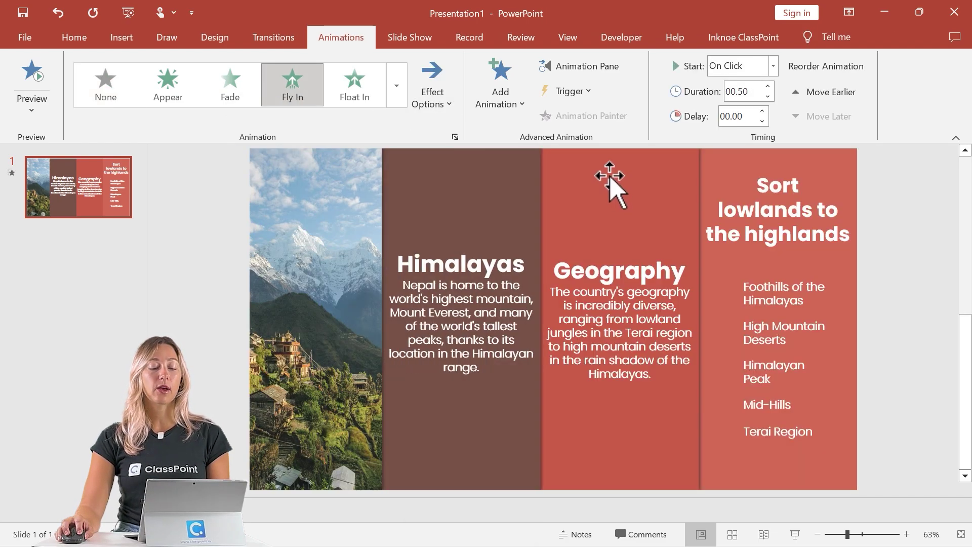
# - Give the Geography and sorting columns Fly In from the left, then preview the animations
pyautogui.click(614, 184)
pyautogui.click(286, 96)
pyautogui.click(438, 100)
pyautogui.click(485, 233)
pyautogui.click(733, 181)
pyautogui.click(293, 94)
pyautogui.click(436, 100)
pyautogui.click(469, 232)
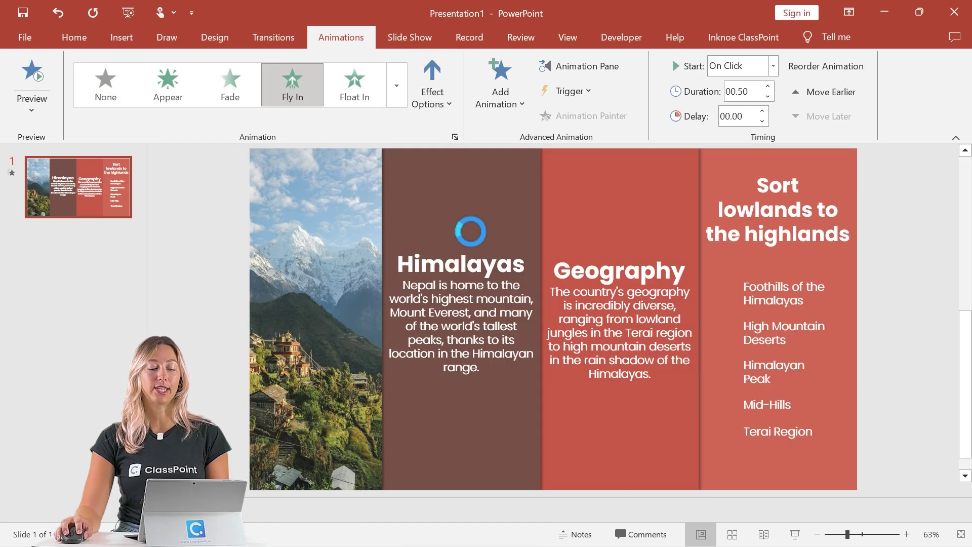
pyautogui.click(30, 81)
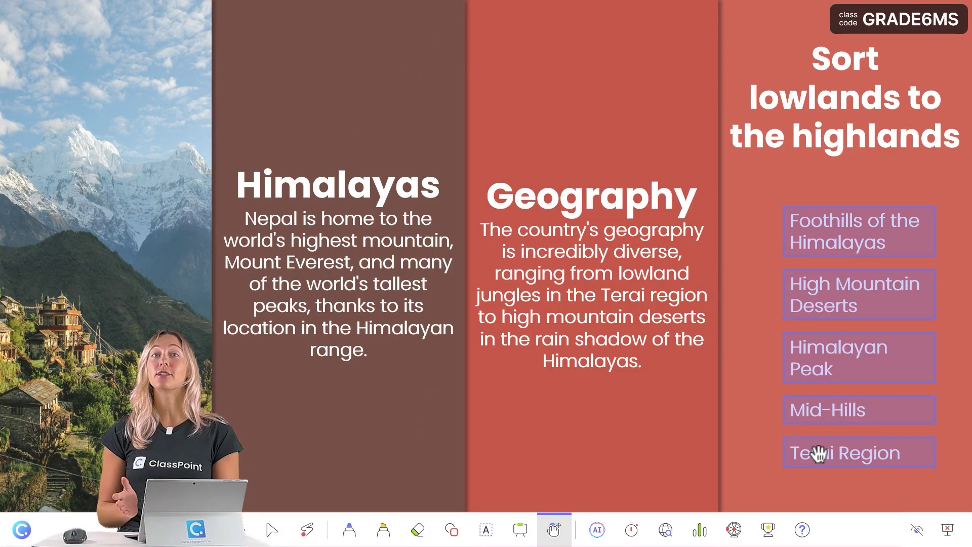
pyautogui.moveTo(820, 451); pyautogui.dragTo(813, 184)
pyautogui.moveTo(817, 230)
pyautogui.mouseDown()
pyautogui.moveTo(817, 445)
pyautogui.moveTo(817, 236)
pyautogui.mouseUp()
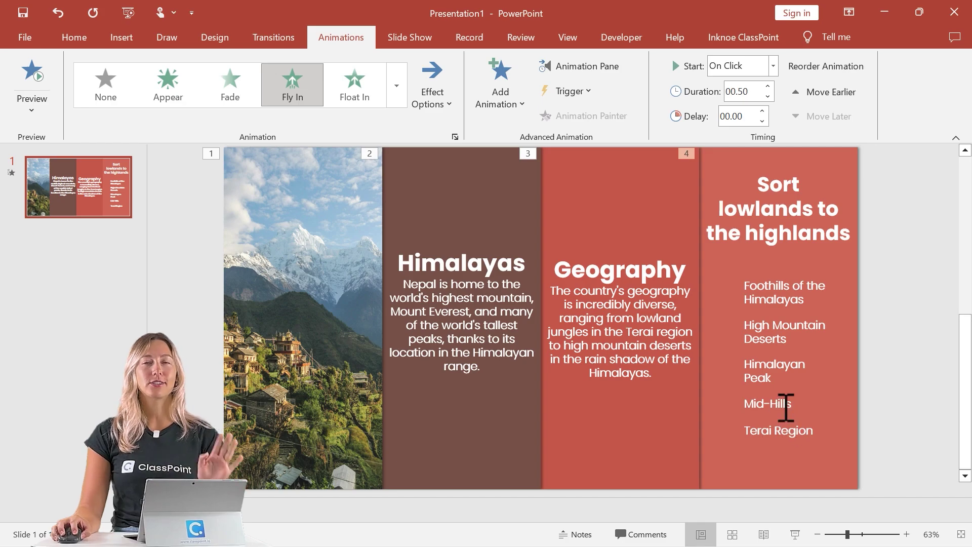
# - Make the five sort-list text boxes, including Foothills, Mid-Hills and Terai Region, ClassPoint draggable objects
pyautogui.click(816, 282)
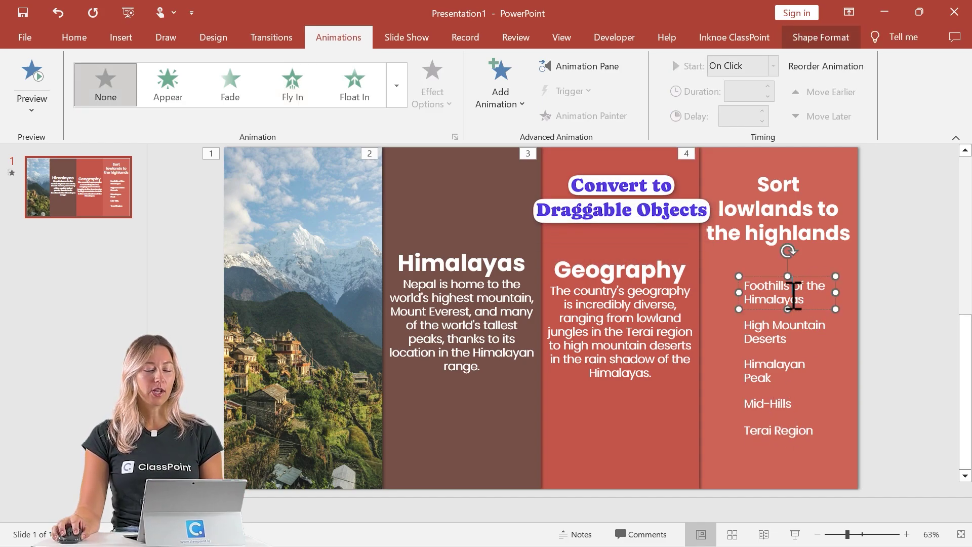
pyautogui.click(737, 41)
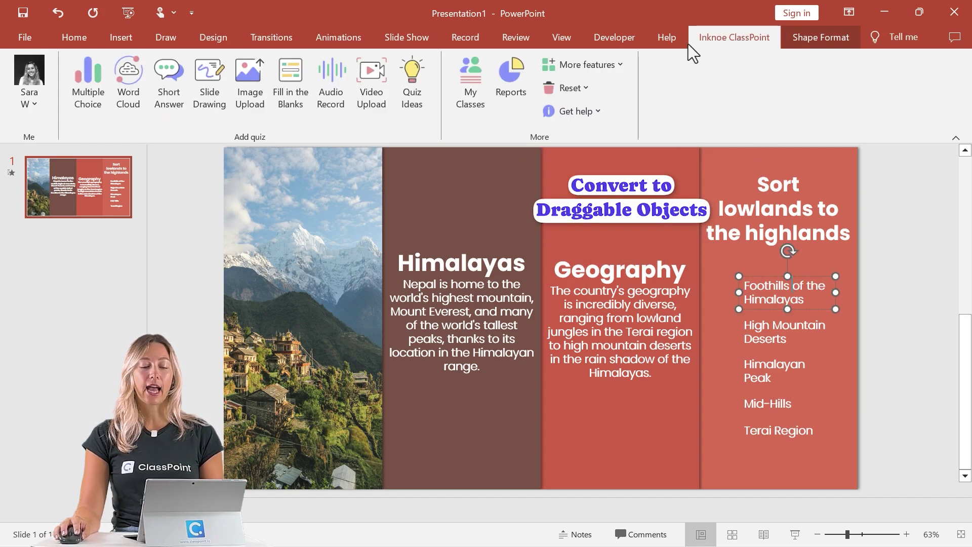
pyautogui.click(597, 64)
pyautogui.click(598, 88)
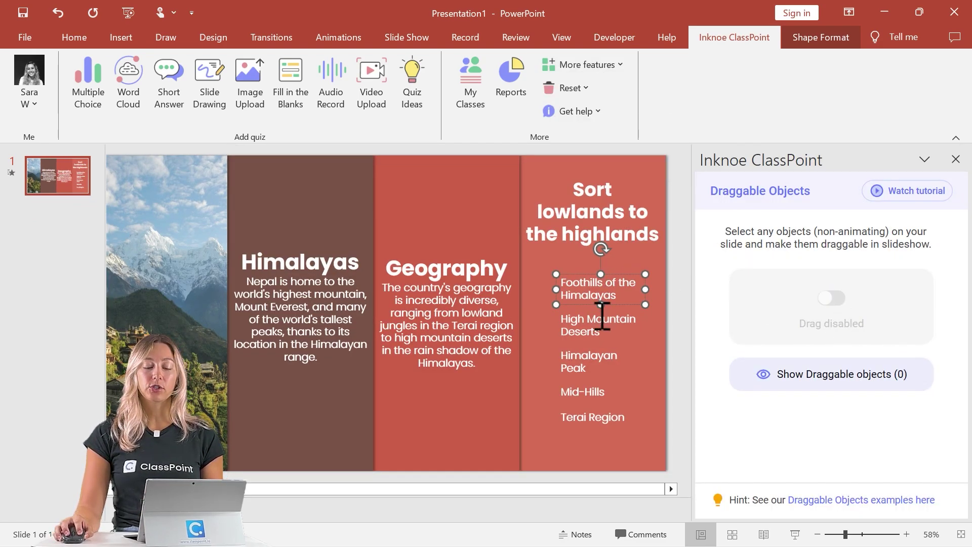
pyautogui.keyDown('shift'); pyautogui.click(601, 319); pyautogui.keyUp('shift')
pyautogui.keyDown('shift'); pyautogui.click(597, 391); pyautogui.keyUp('shift')
pyautogui.keyDown('shift'); pyautogui.click(605, 417); pyautogui.keyUp('shift')
pyautogui.click(832, 300)
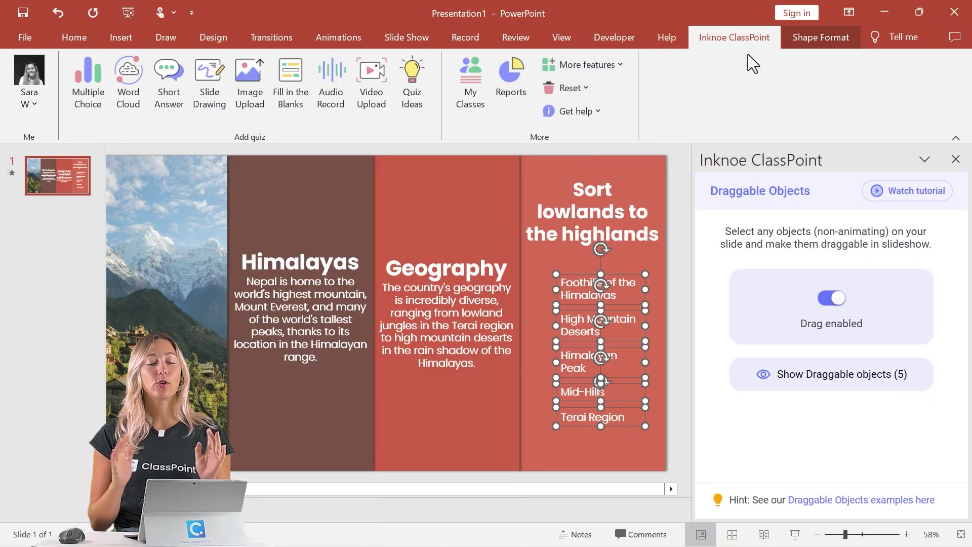
# - In the slideshow, drag Terai Region to the top and Foothills of the Himalayas below Mid-Hills
pyautogui.click(794, 535)
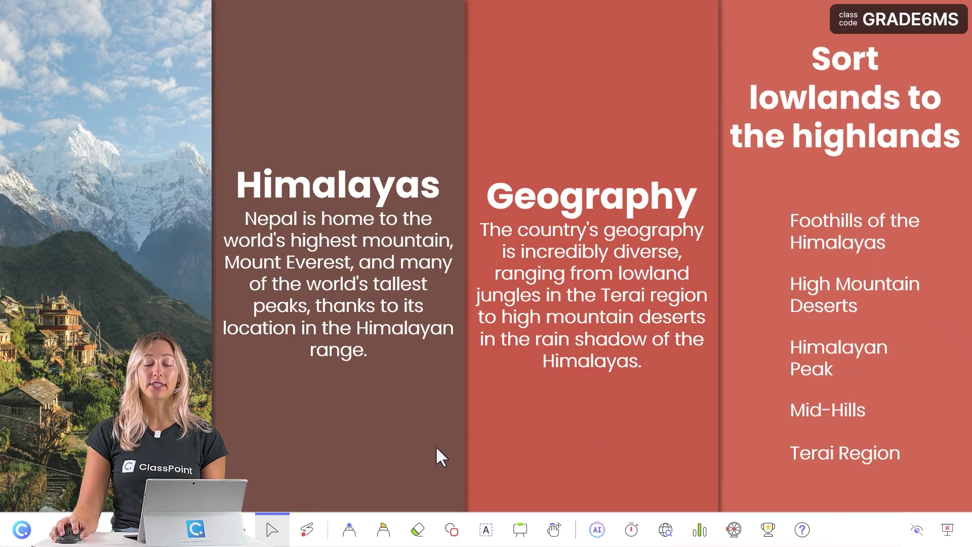
pyautogui.click(554, 532)
pyautogui.moveTo(817, 453); pyautogui.dragTo(815, 183)
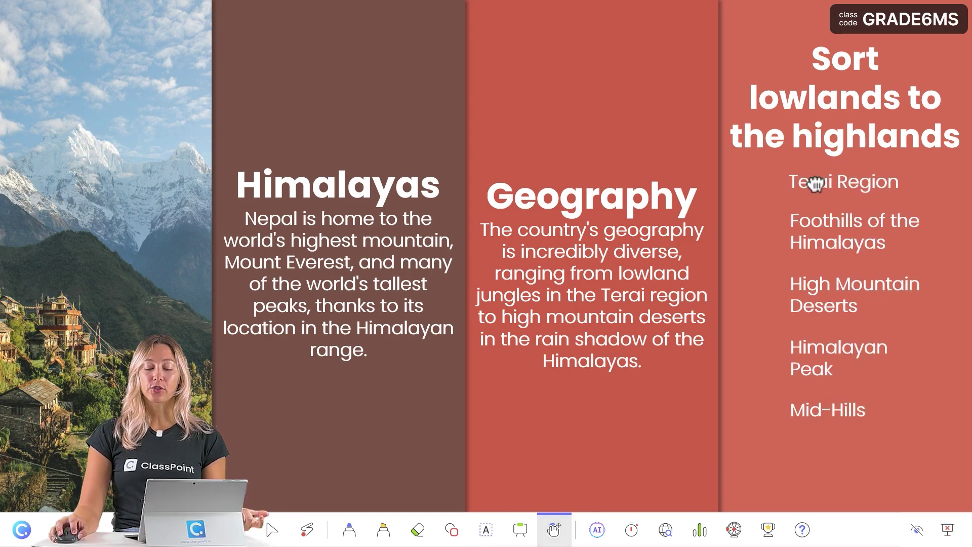
pyautogui.moveTo(817, 222)
pyautogui.mouseDown()
pyautogui.moveTo(820, 460)
pyautogui.moveTo(810, 185)
pyautogui.moveTo(805, 233)
pyautogui.mouseUp()
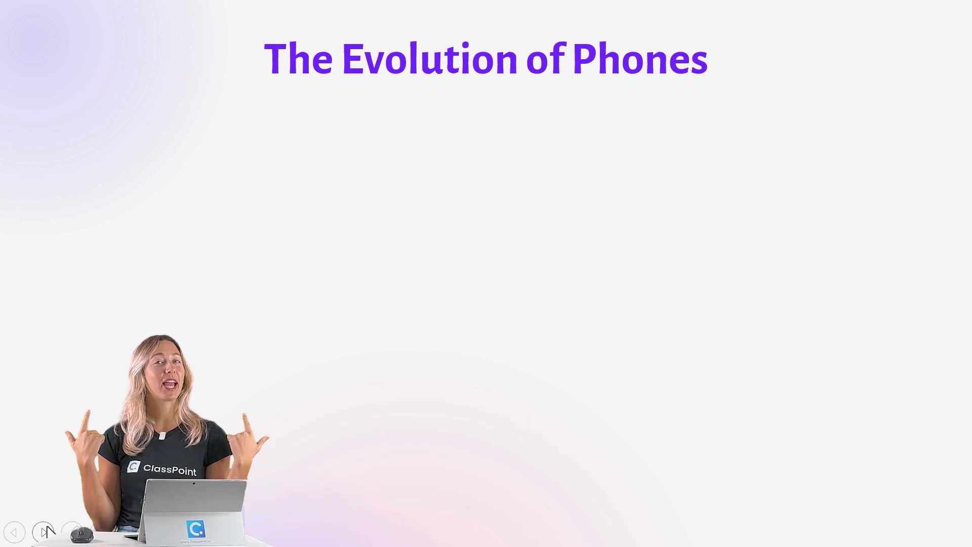
# - Advance the slideshow to reveal the Physical Pad, Flip, Touch Screen and Foldable phone cards
pyautogui.click(46, 529)
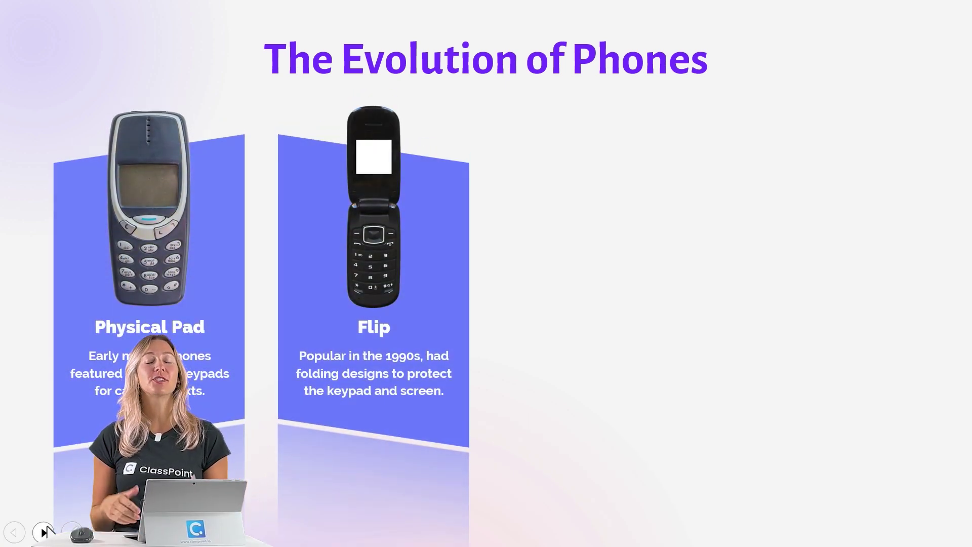
pyautogui.click(45, 531)
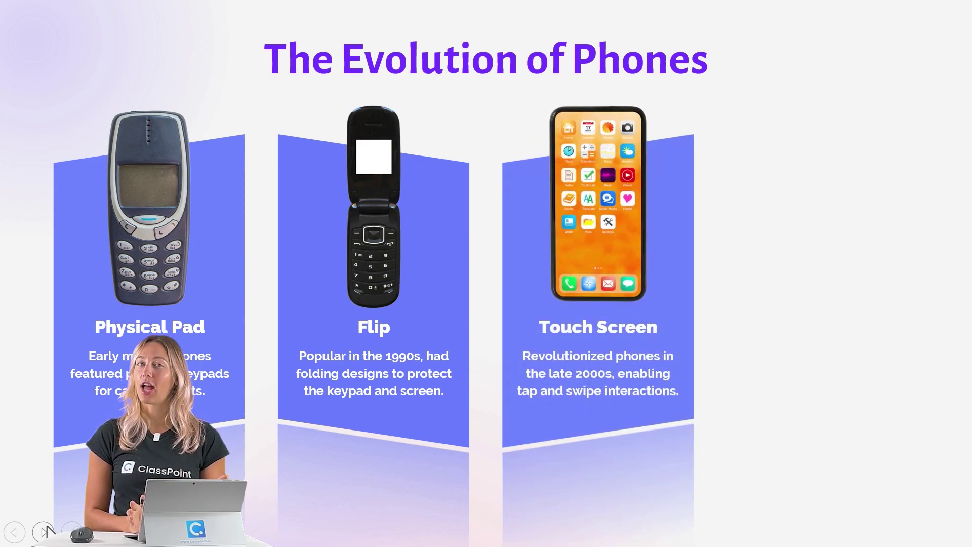
pyautogui.click(45, 531)
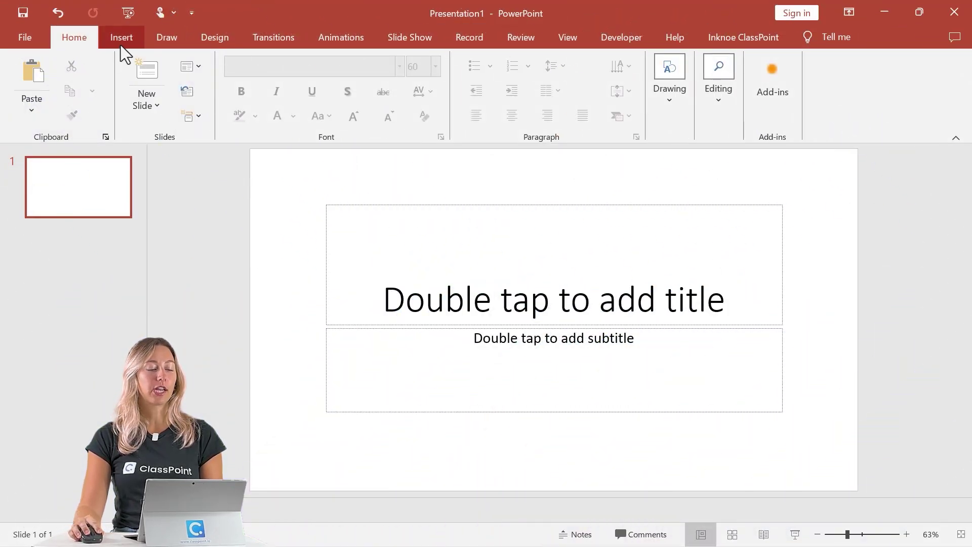
# - Draw a tall rectangle, duplicate it into four evenly spaced copies, and select the first and third
pyautogui.click(120, 45)
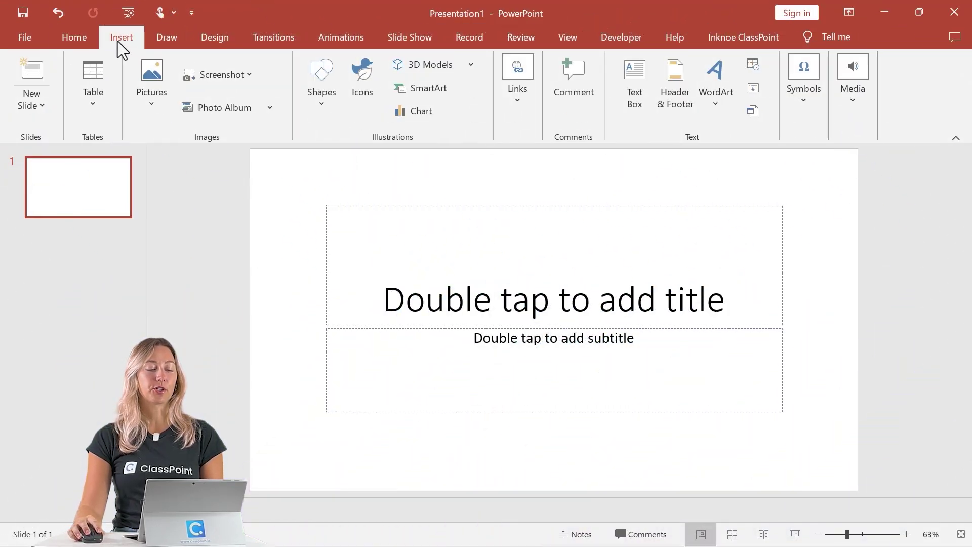
pyautogui.click(321, 96)
pyautogui.click(356, 155)
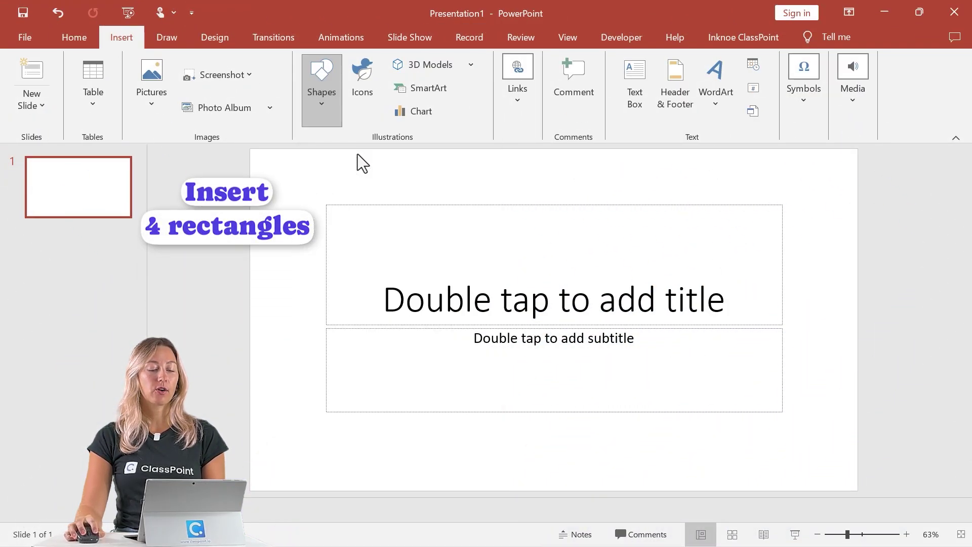
pyautogui.moveTo(300, 262); pyautogui.dragTo(409, 441)
pyautogui.moveTo(352, 374); pyautogui.dragTo(479, 360)
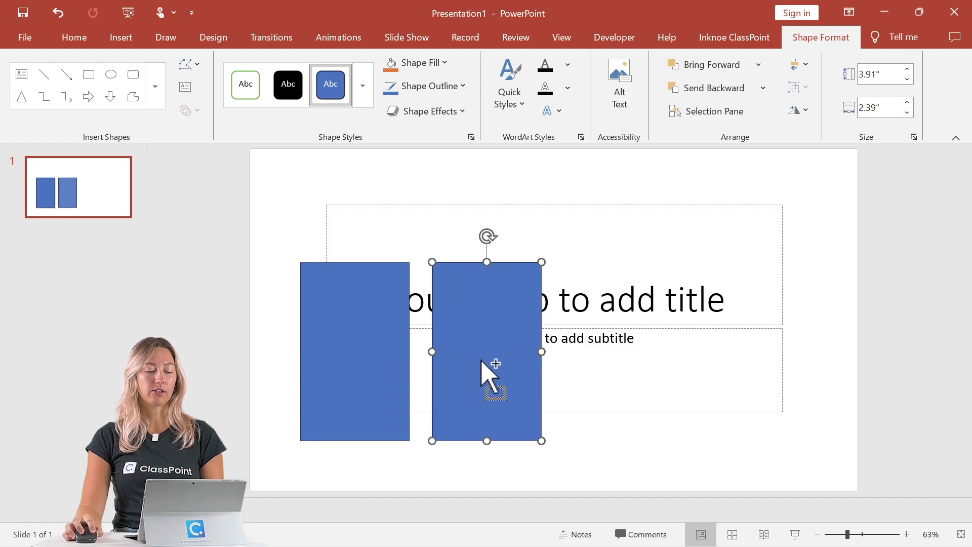
pyautogui.hotkey('ctrl', 'd')
pyautogui.hotkey('ctrl', 'd')
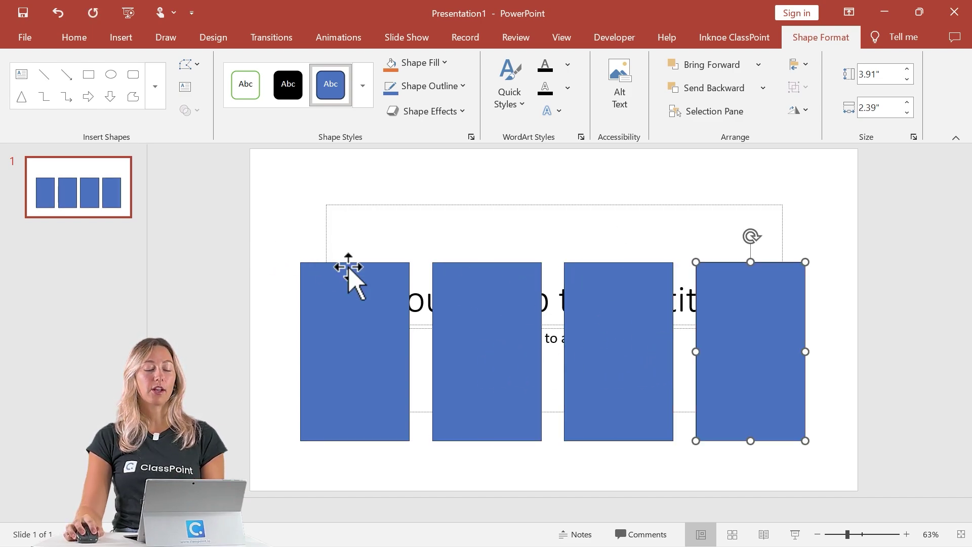
pyautogui.click(356, 316)
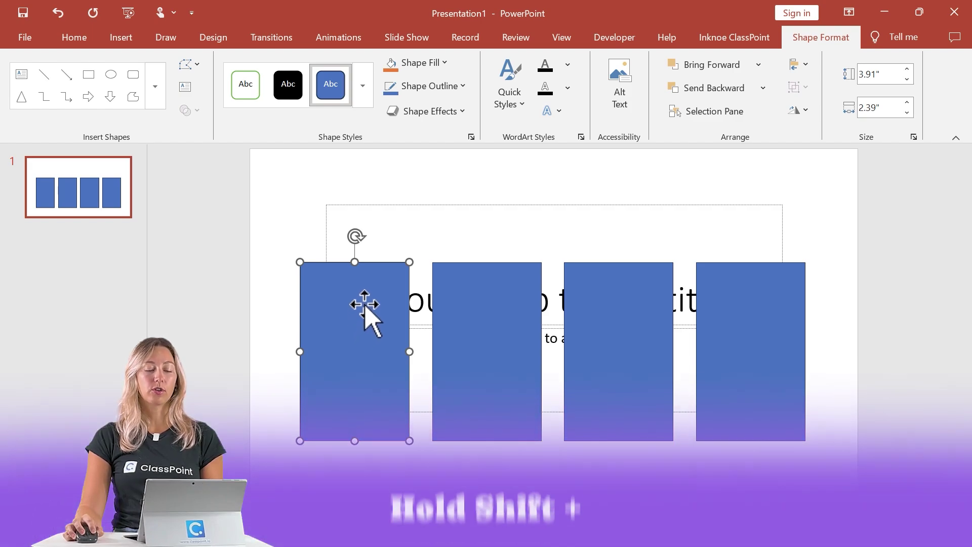
pyautogui.keyDown('shift'); pyautogui.click(620, 317); pyautogui.keyUp('shift')
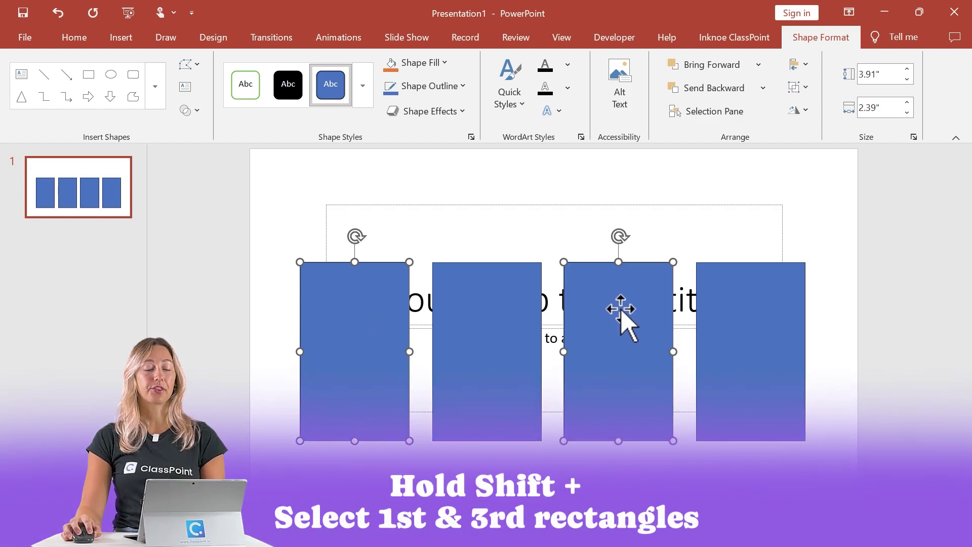
# - Tilt rectangles 1 and 3 with Off Axis 1 Right and rectangles 2 and 4 with Off Axis 2 Left
pyautogui.click(448, 108)
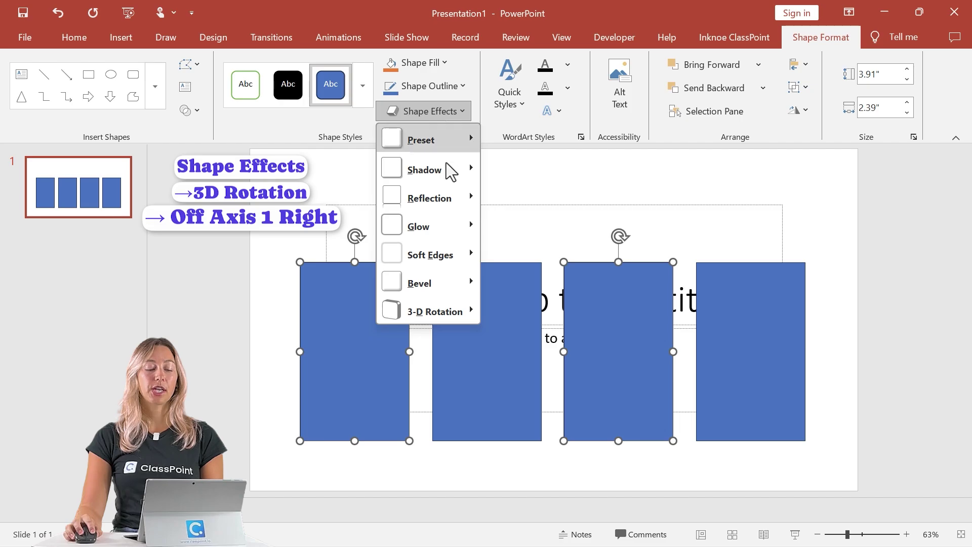
pyautogui.moveTo(425, 314)
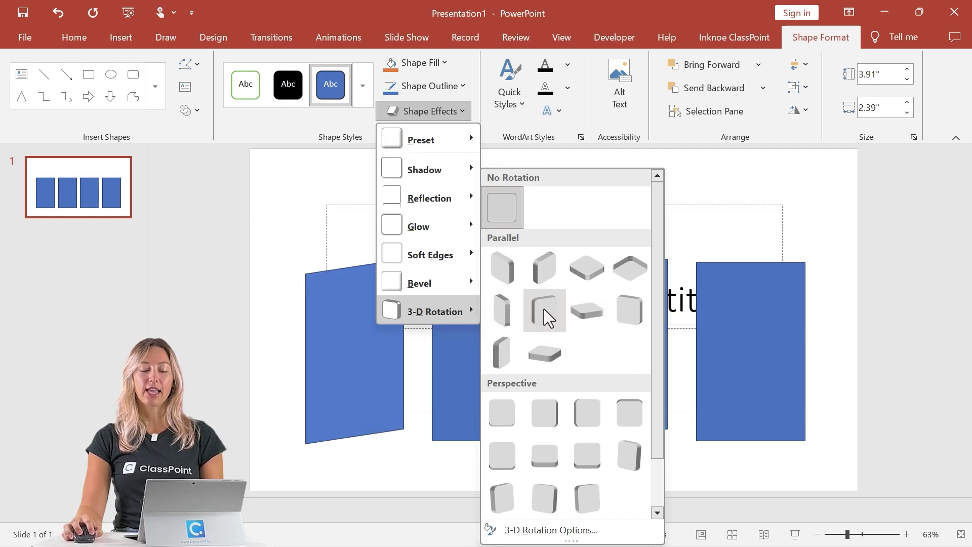
pyautogui.click(543, 309)
pyautogui.click(488, 319)
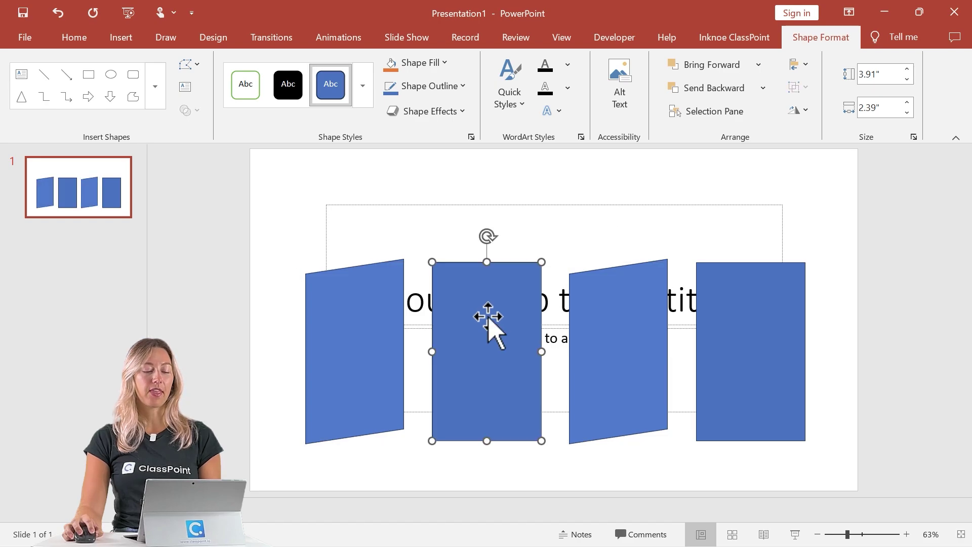
pyautogui.keyDown('shift'); pyautogui.click(756, 337); pyautogui.keyUp('shift')
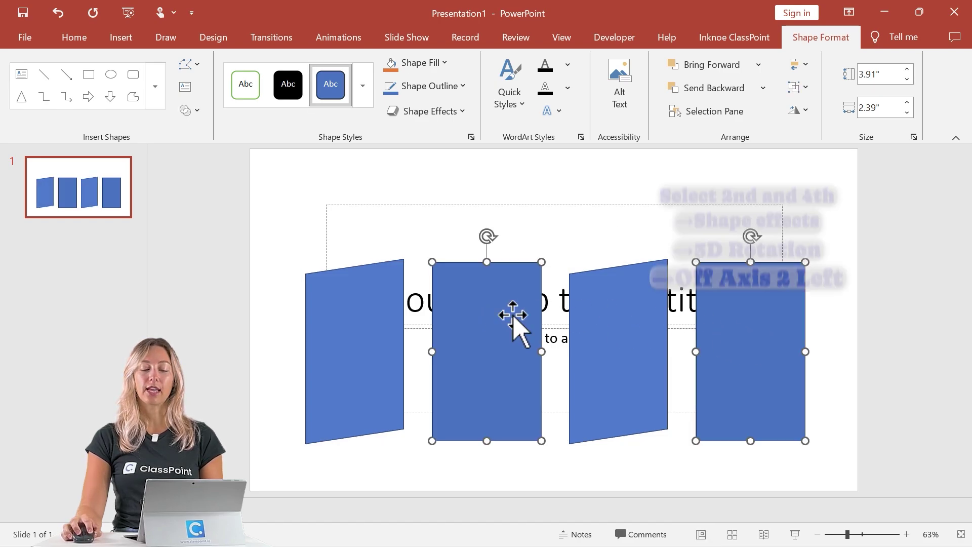
pyautogui.click(434, 113)
pyautogui.moveTo(454, 307)
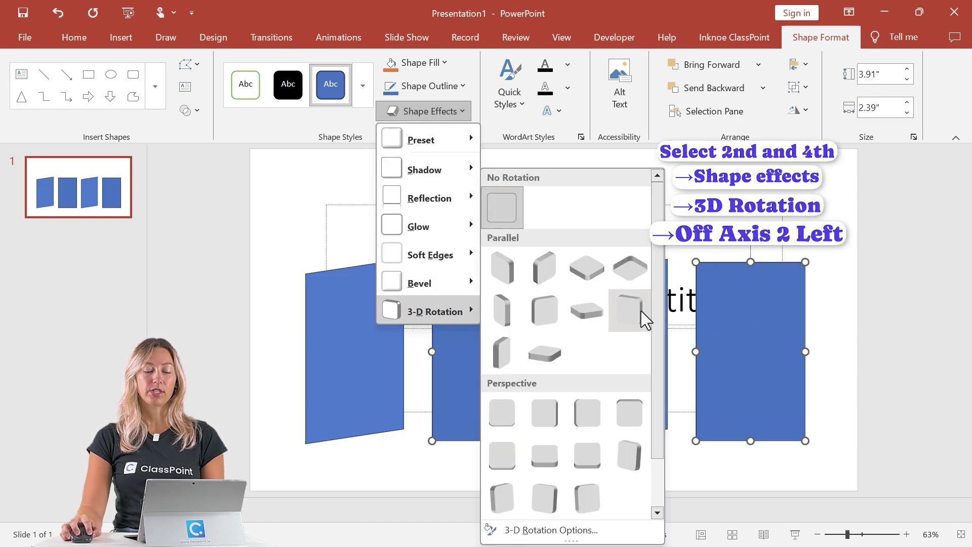
pyautogui.click(625, 314)
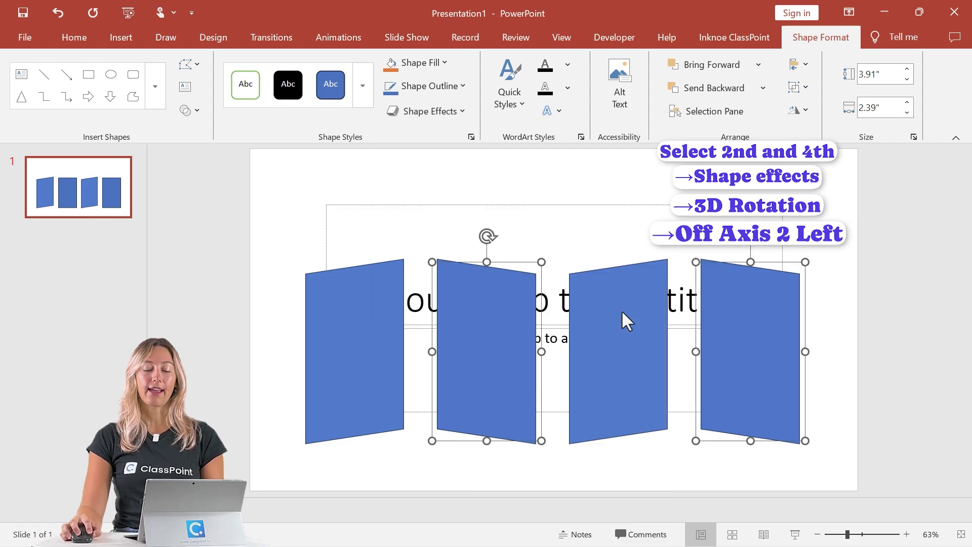
# - Give all four rectangles a bottom Reflection variation
pyautogui.click(282, 241)
pyautogui.moveTo(213, 214); pyautogui.dragTo(955, 499)
pyautogui.click(820, 37)
pyautogui.click(429, 111)
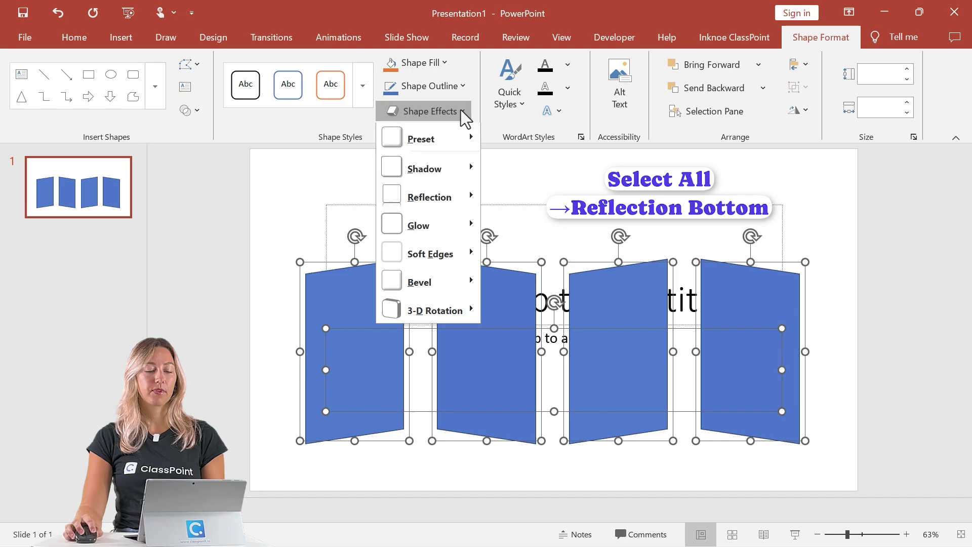
pyautogui.moveTo(456, 199)
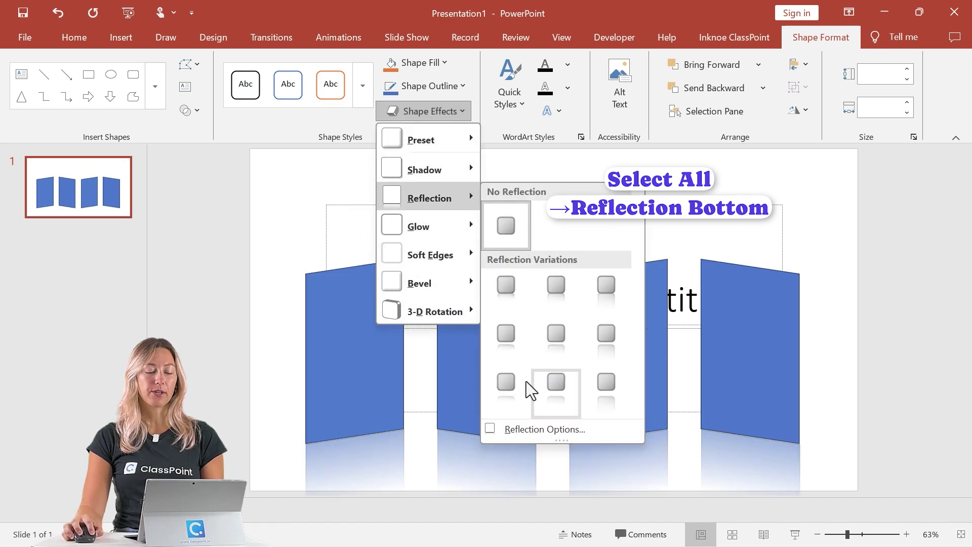
pyautogui.click(501, 384)
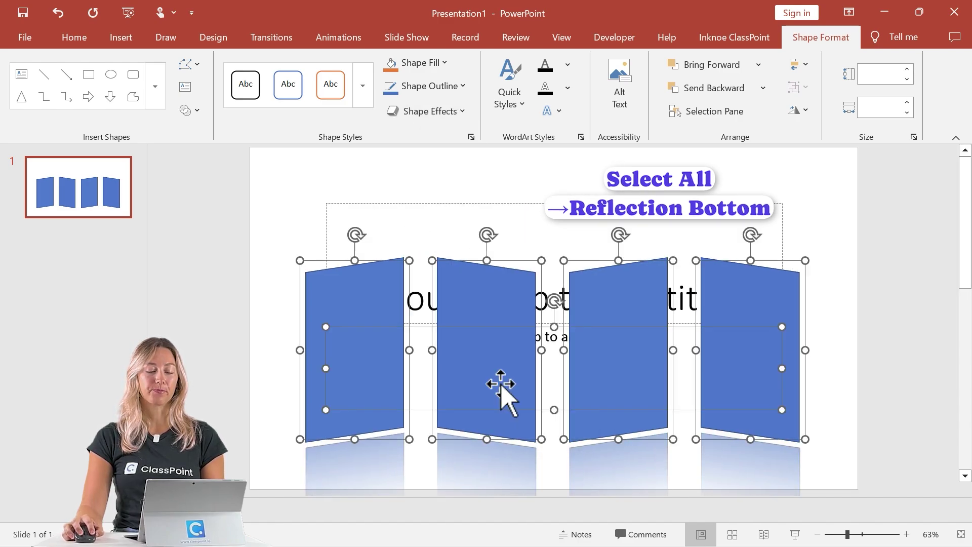
pyautogui.click(180, 280)
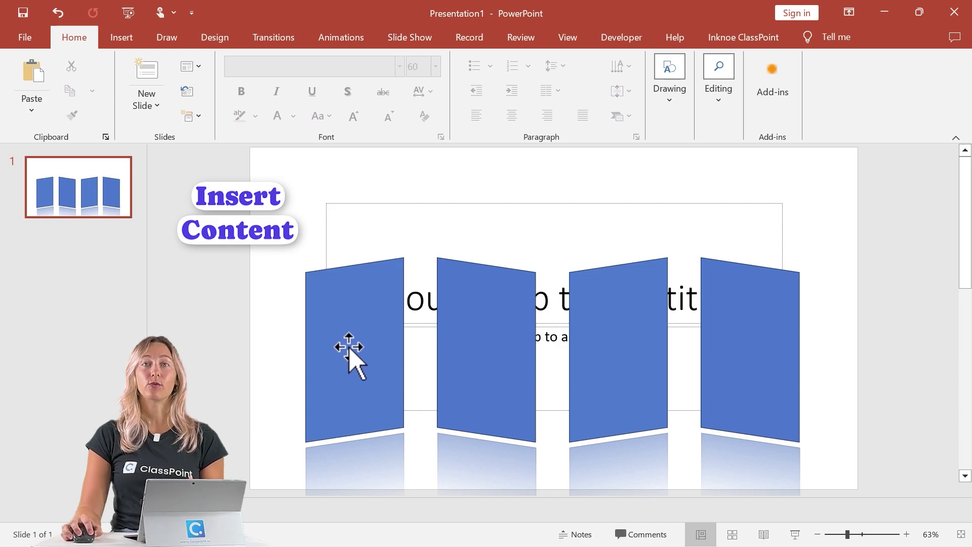
# - Bring the Physical Pad heading and description onto the first tilted panel and nudge them into place
pyautogui.click(349, 364)
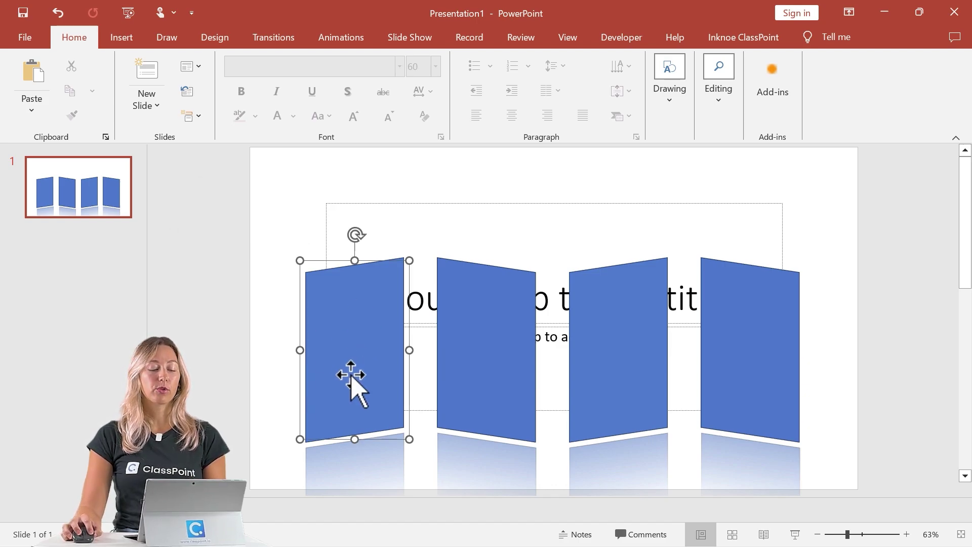
pyautogui.click(351, 369)
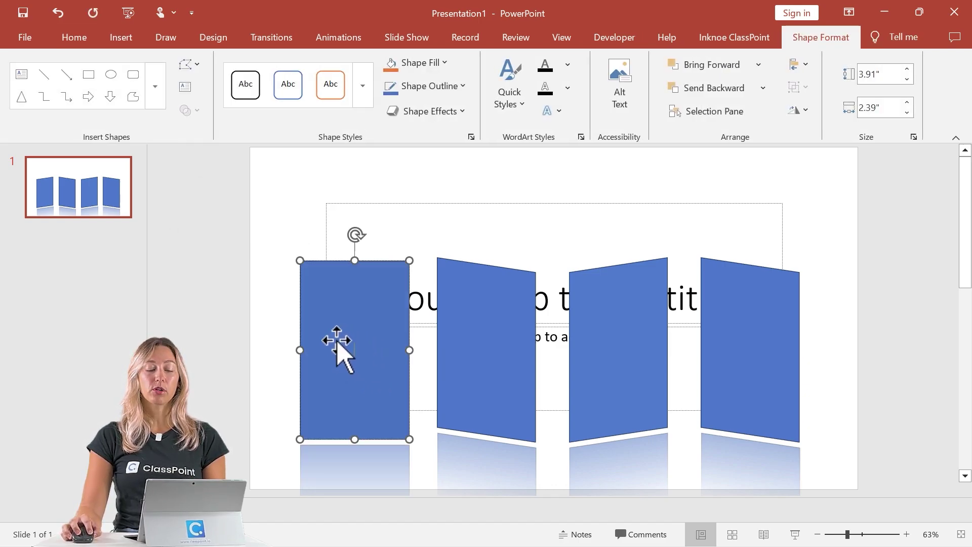
pyautogui.click(205, 344)
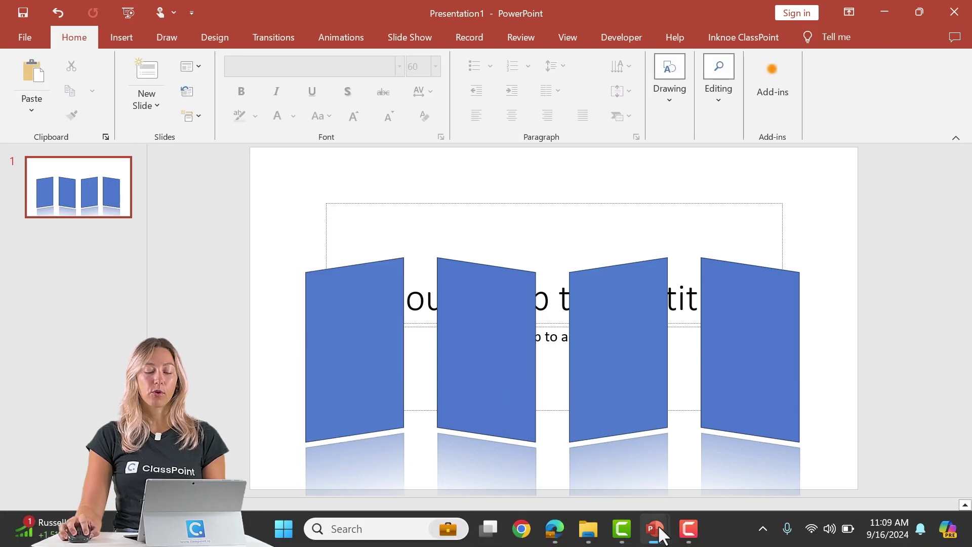
pyautogui.moveTo(653, 528)
pyautogui.click(593, 457)
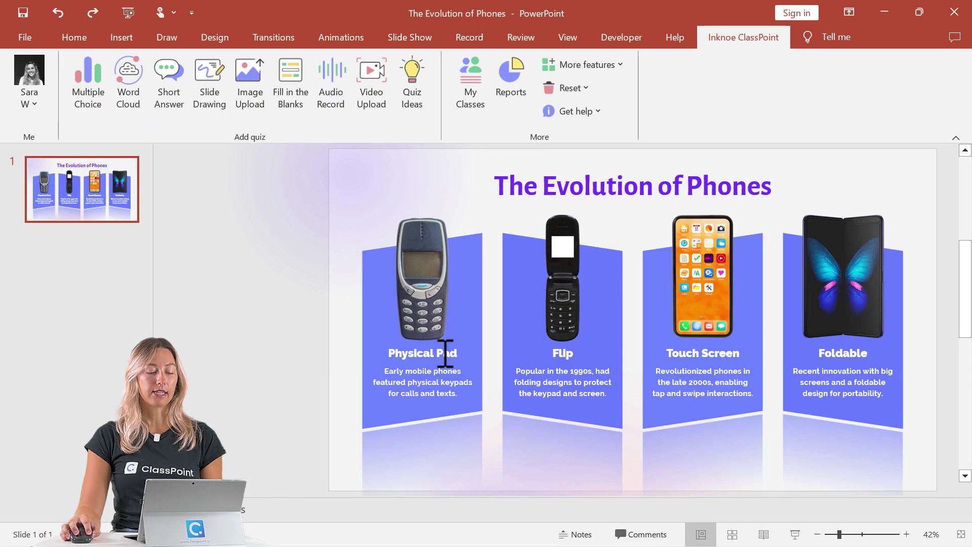
pyautogui.click(446, 353)
pyautogui.keyDown('shift'); pyautogui.click(455, 383); pyautogui.keyUp('shift')
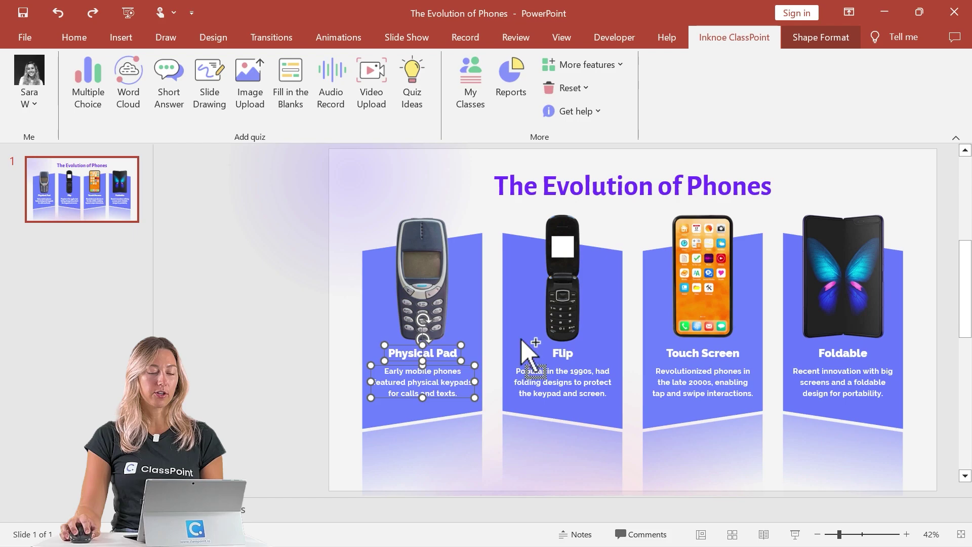
pyautogui.click(866, 7)
pyautogui.click(886, 8)
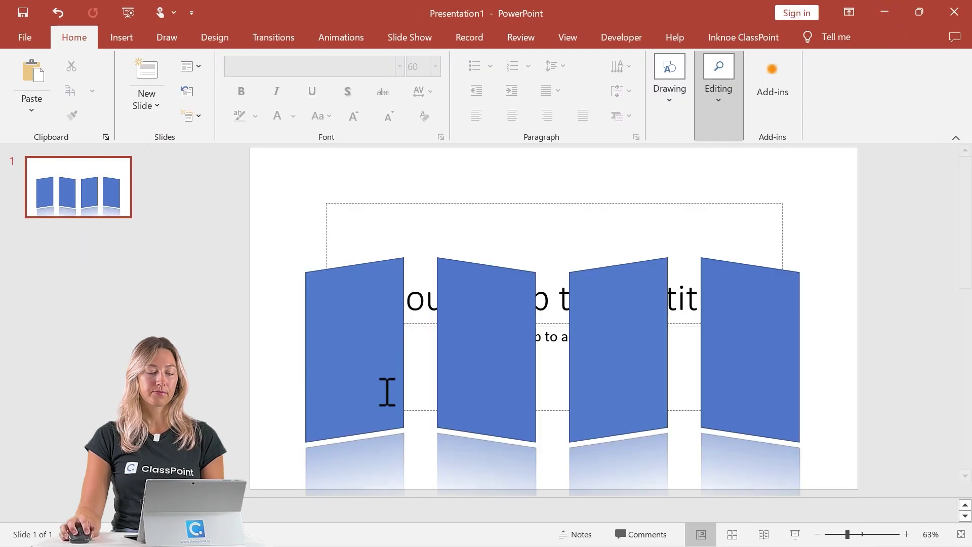
pyautogui.moveTo(382, 311); pyautogui.dragTo(382, 308)
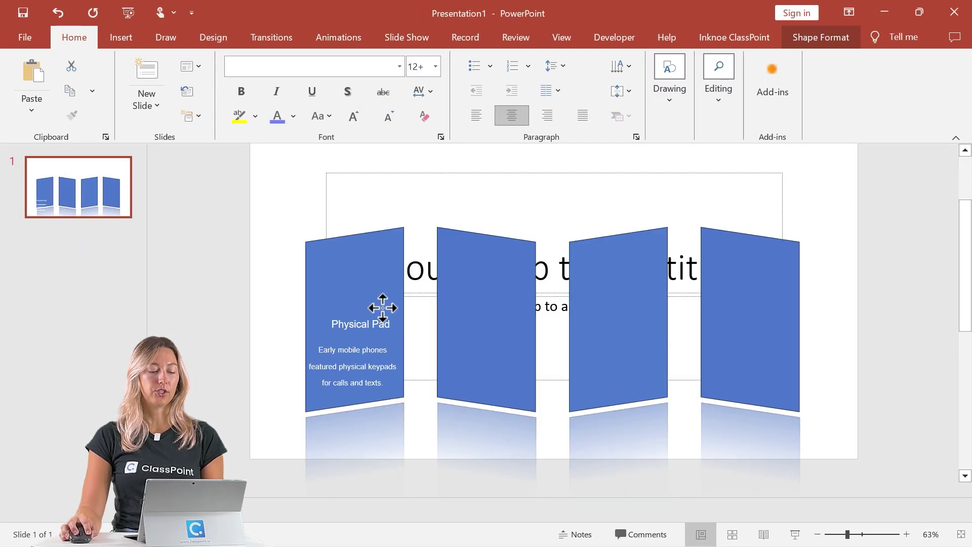
# - Fill the Physical Pad panel with the recent light purple-blue swatch instead of blue
pyautogui.click(370, 261)
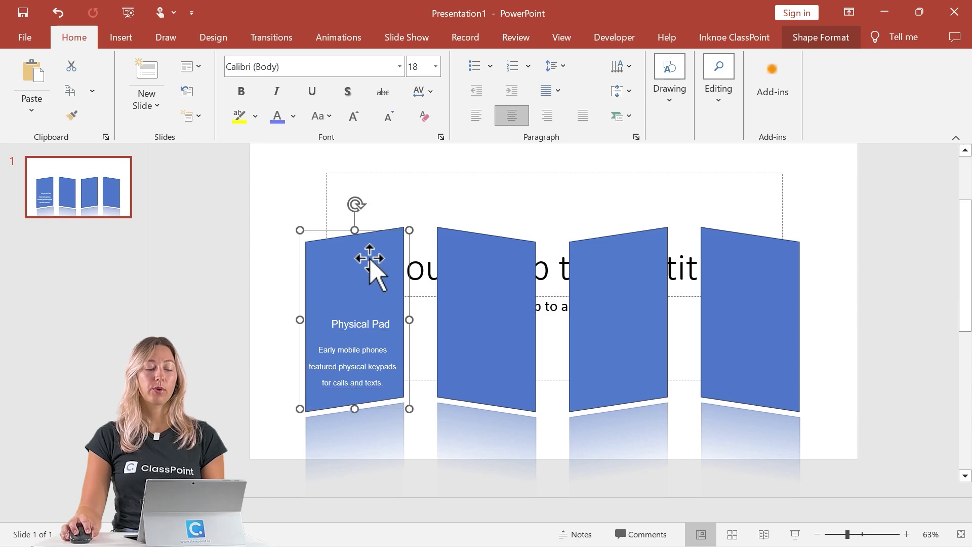
pyautogui.click(808, 38)
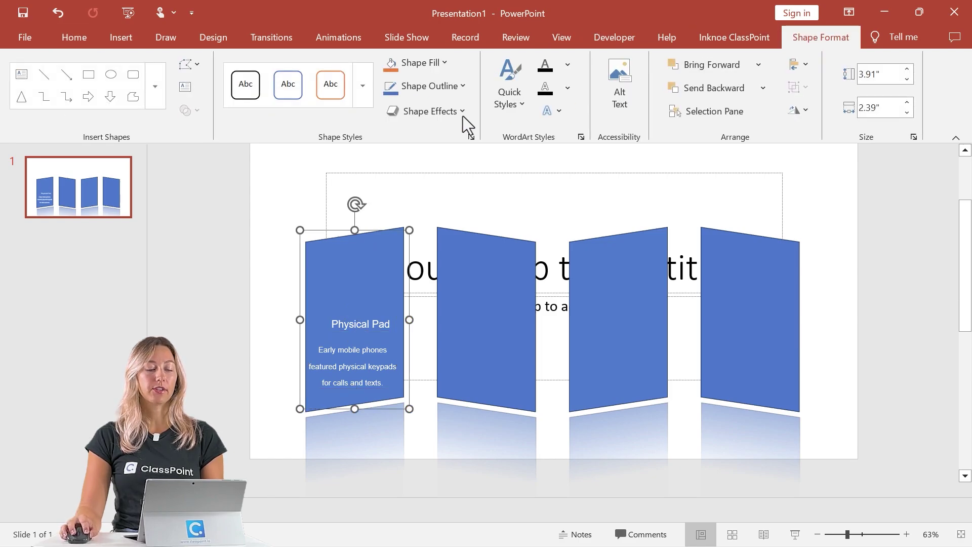
pyautogui.click(441, 64)
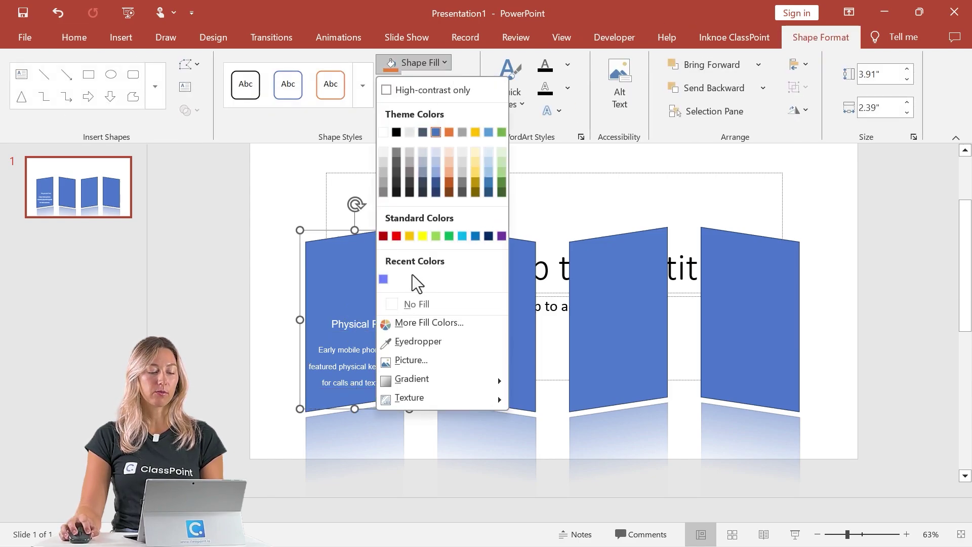
pyautogui.click(382, 279)
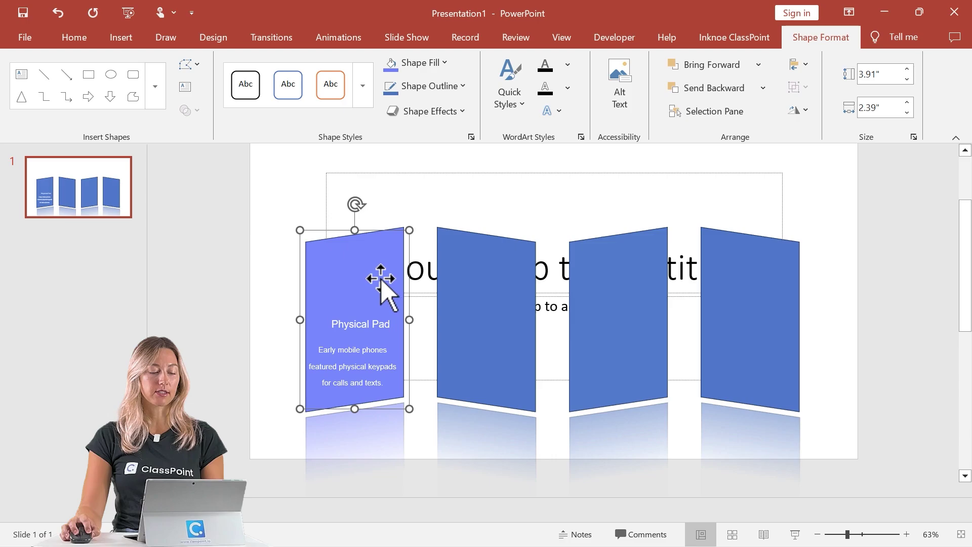
pyautogui.click(295, 194)
pyautogui.click(116, 43)
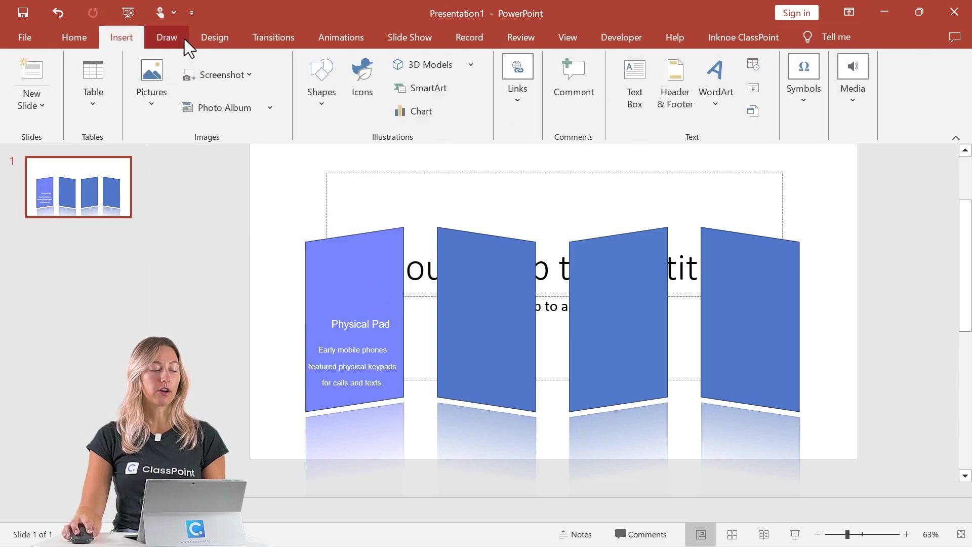
# - Insert the Phone picture and size it to 2.62 by 1.36 inches on the Physical Pad panel
pyautogui.click(158, 107)
pyautogui.click(186, 157)
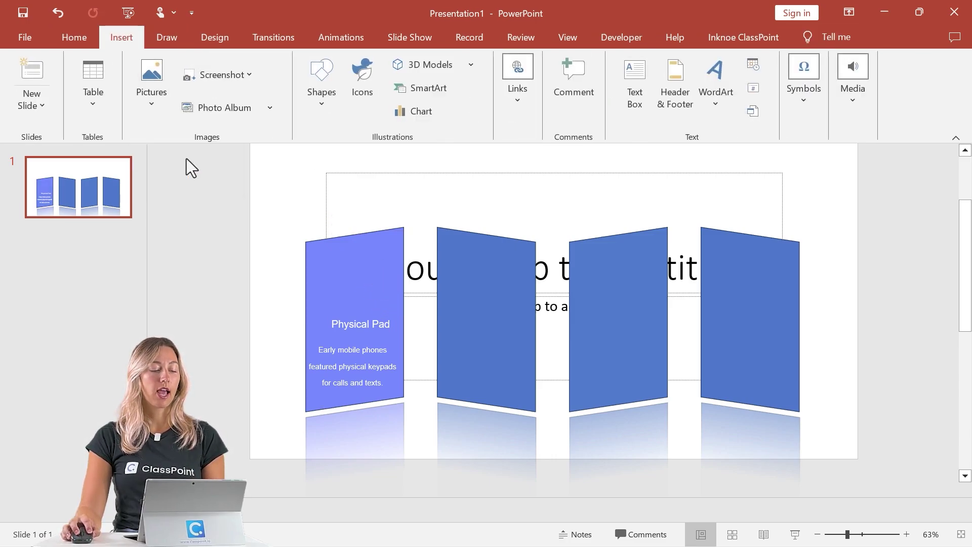
pyautogui.click(425, 230)
pyautogui.click(512, 412)
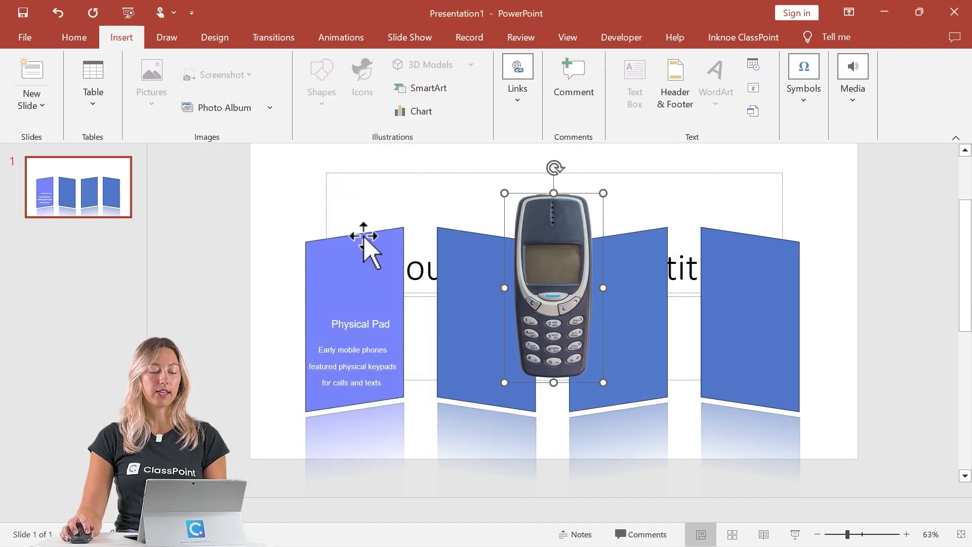
pyautogui.moveTo(560, 265); pyautogui.dragTo(366, 247)
pyautogui.moveTo(408, 315); pyautogui.dragTo(353, 205)
pyautogui.moveTo(332, 172); pyautogui.dragTo(340, 263)
pyautogui.moveTo(319, 213); pyautogui.dragTo(323, 186)
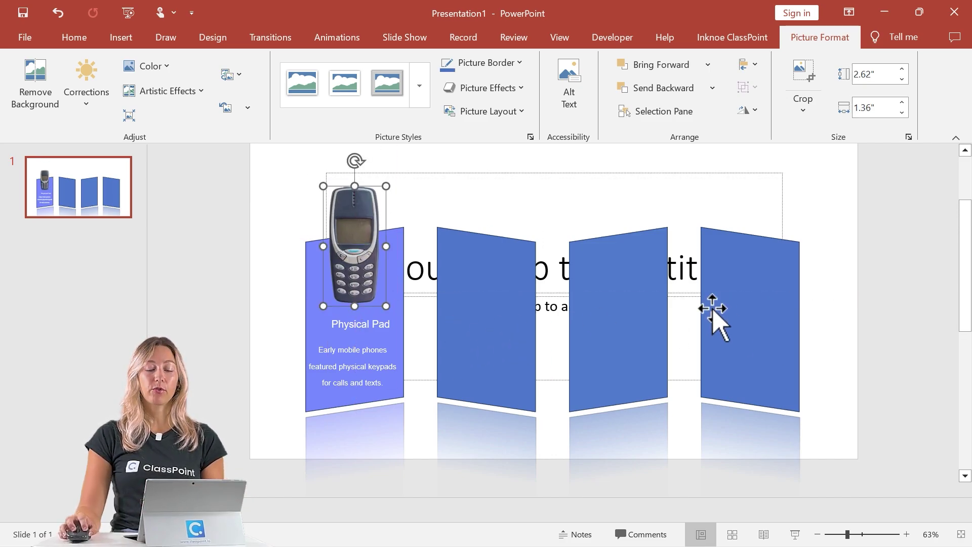
# - Paste into The Evolution of Phones deck for comparison, then return to Presentation1
pyautogui.moveTo(655, 528)
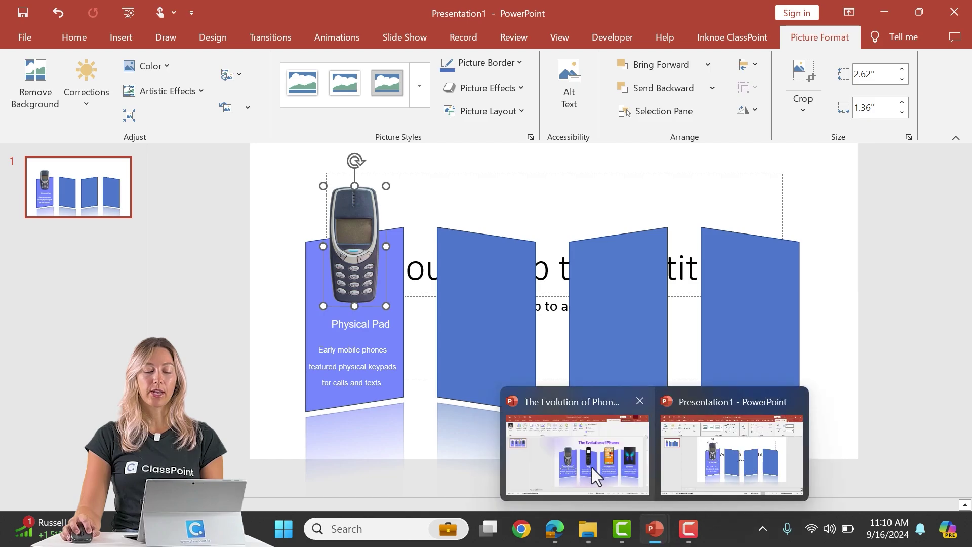
pyautogui.click(592, 466)
pyautogui.hotkey('ctrl', 'v')
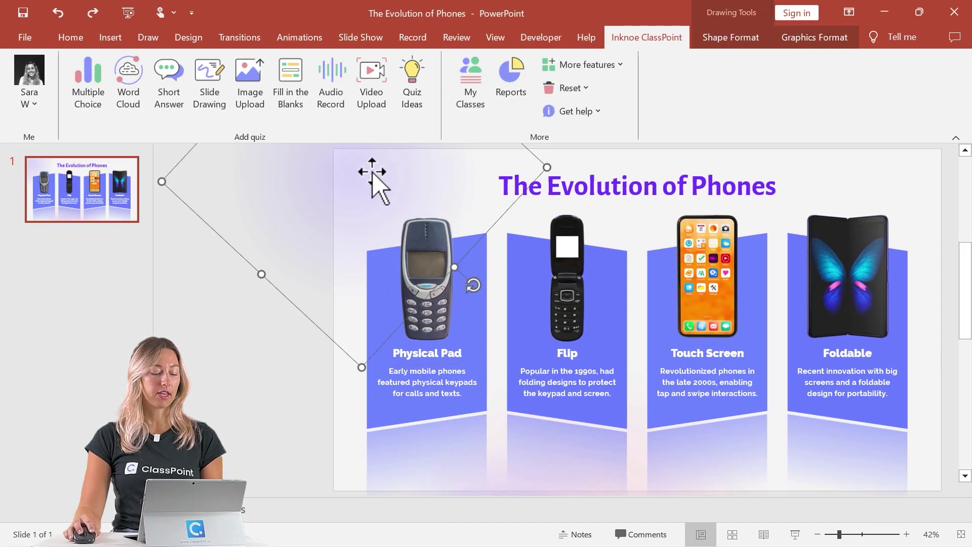
pyautogui.hotkey('alt', 'Tab')
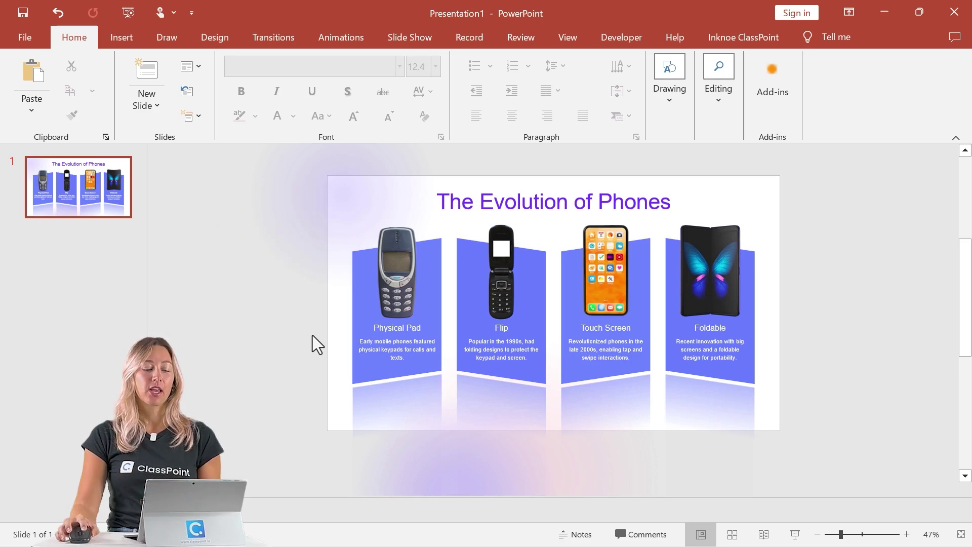
# - Group each phone picture with its panel text: Physical Pad, Touch Screen and Foldable, using Ctrl+G
pyautogui.click(399, 287)
pyautogui.keyDown('shift'); pyautogui.click(408, 331); pyautogui.keyUp('shift')
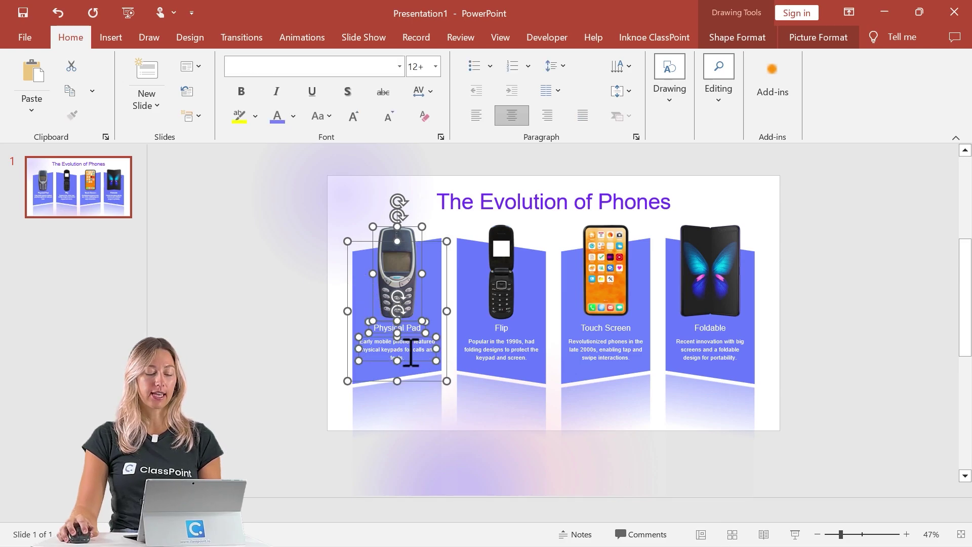
pyautogui.hotkey('ctrl', 'g')
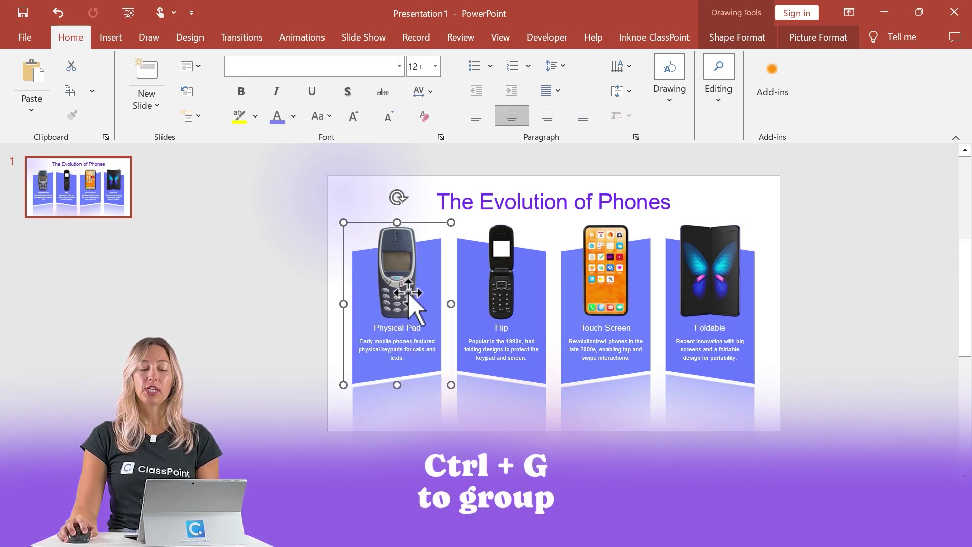
pyautogui.click(500, 288)
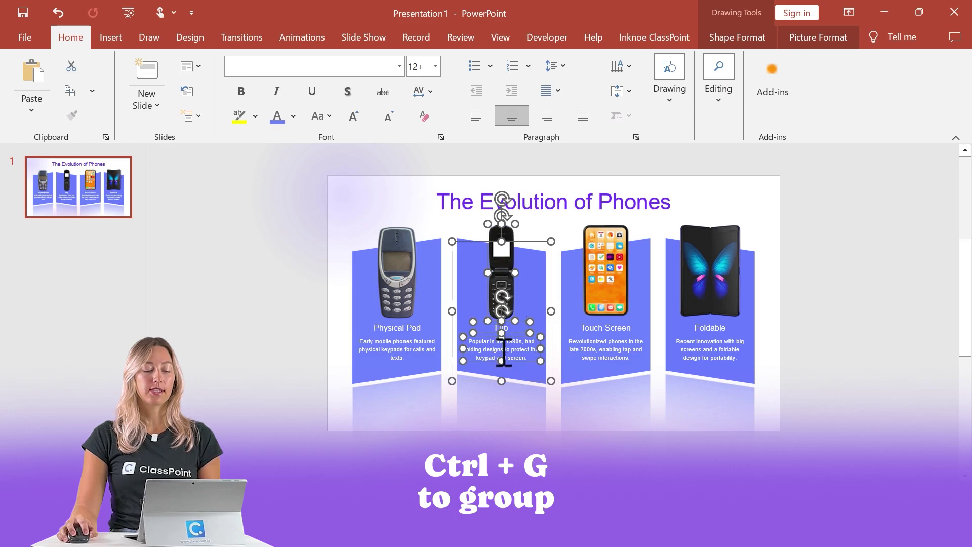
pyautogui.click(606, 274)
pyautogui.keyDown('shift'); pyautogui.click(606, 328); pyautogui.keyUp('shift')
pyautogui.hotkey('ctrl', 'g')
pyautogui.click(657, 283)
pyautogui.click(702, 268)
pyautogui.hotkey('ctrl', 'g')
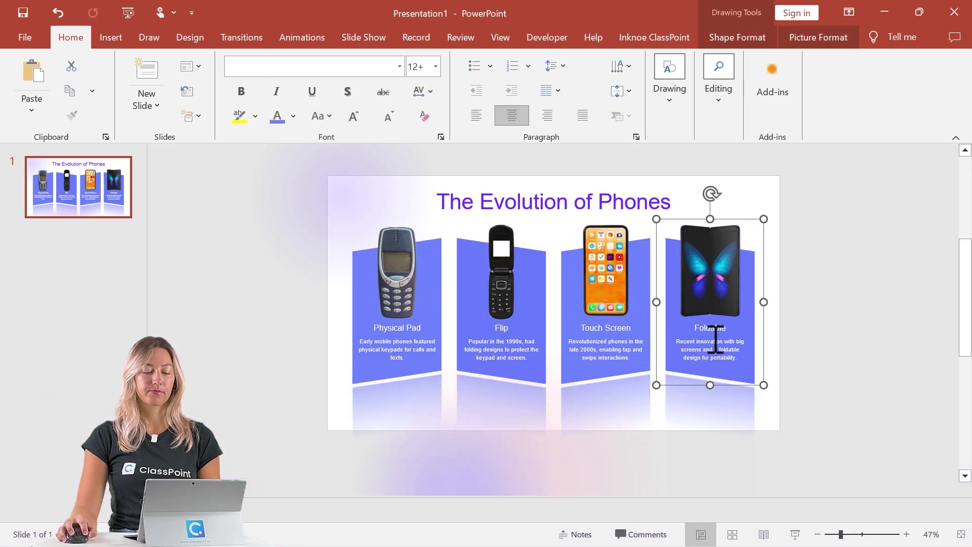
pyautogui.click(779, 358)
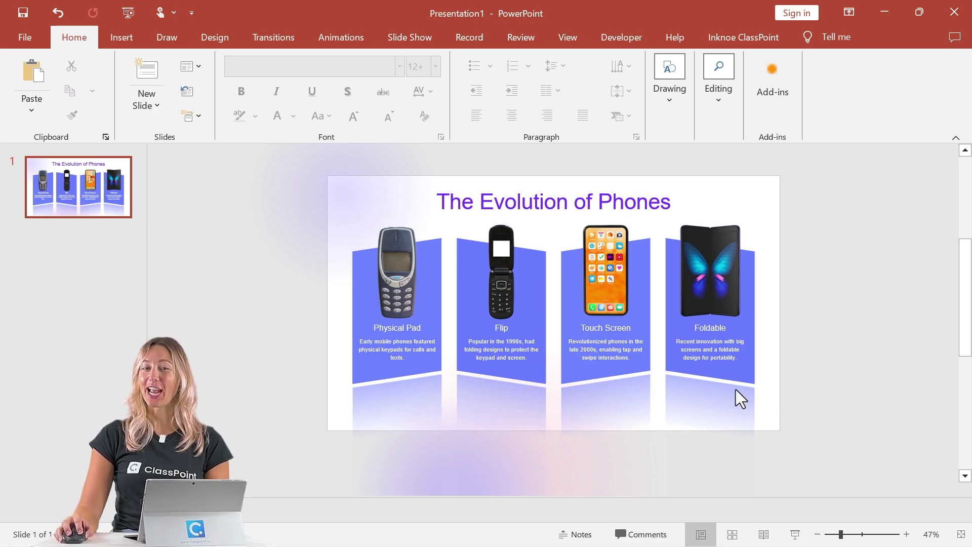
pyautogui.click(398, 304)
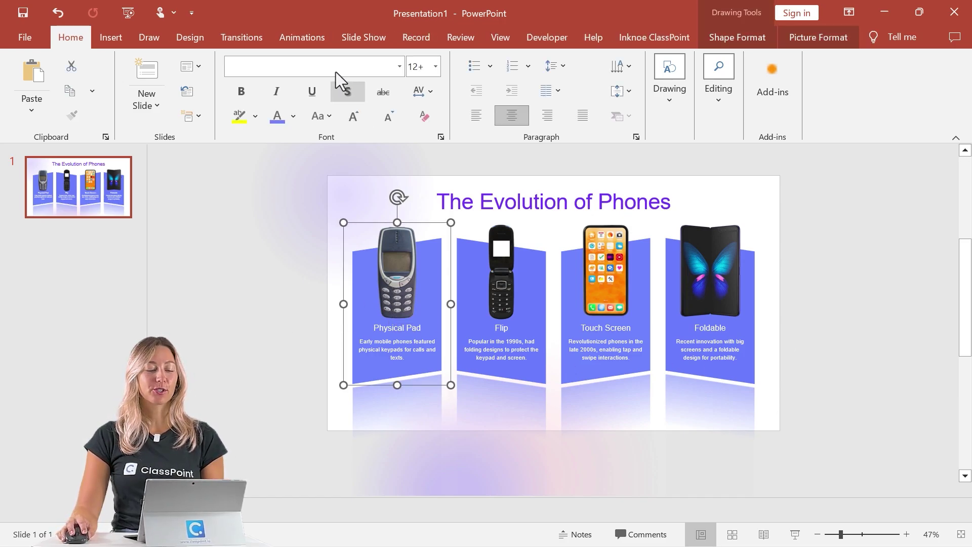
# - Apply the Rise Up entrance effect to the Physical Pad group
pyautogui.click(302, 37)
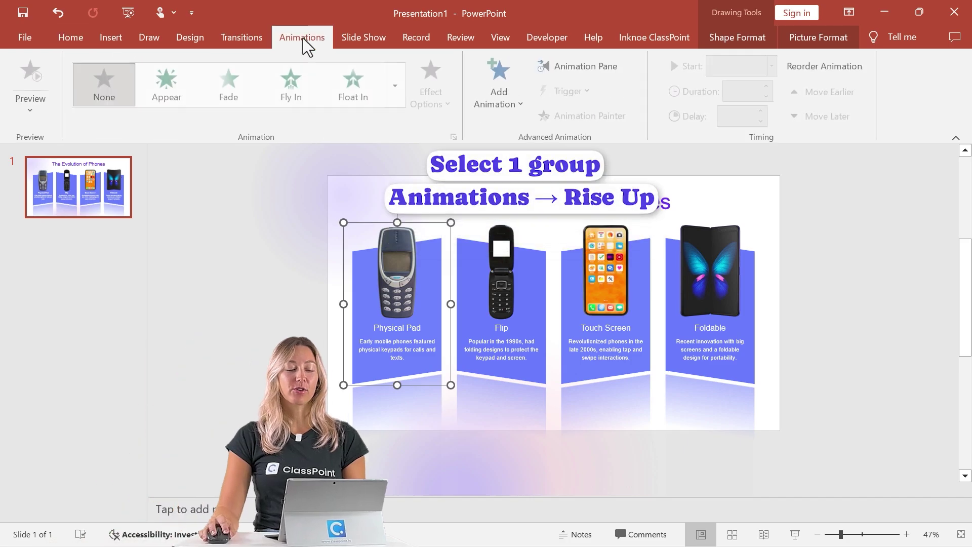
pyautogui.click(396, 86)
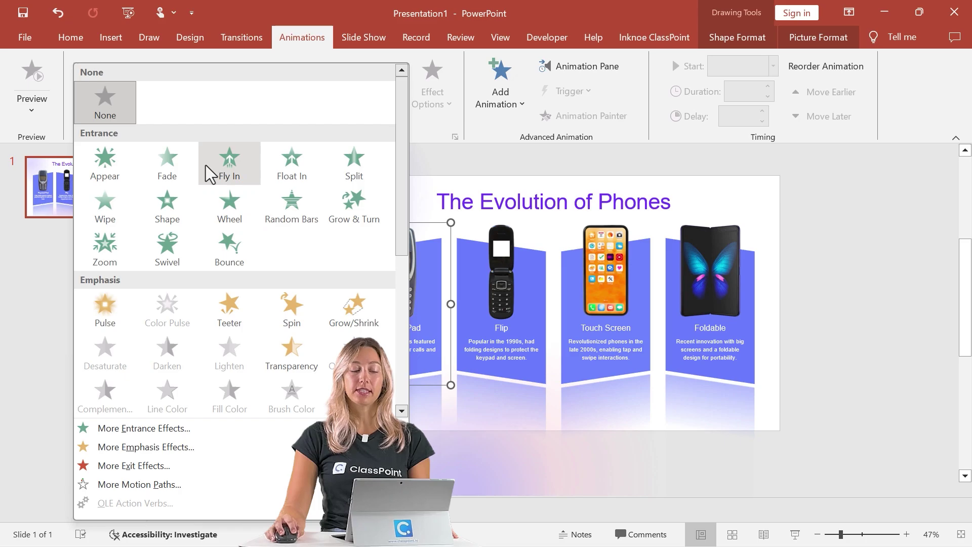
pyautogui.click(173, 429)
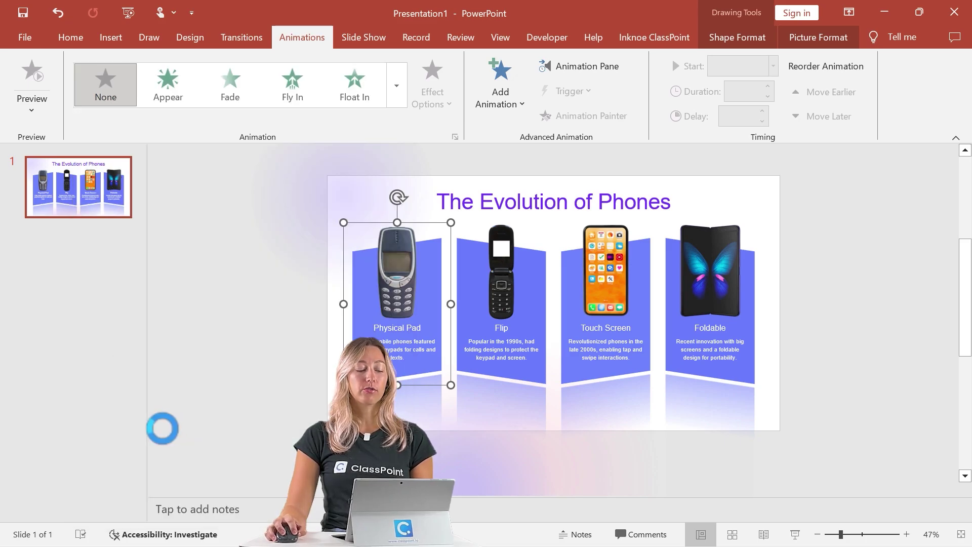
pyautogui.scroll(-3, 432, 241)
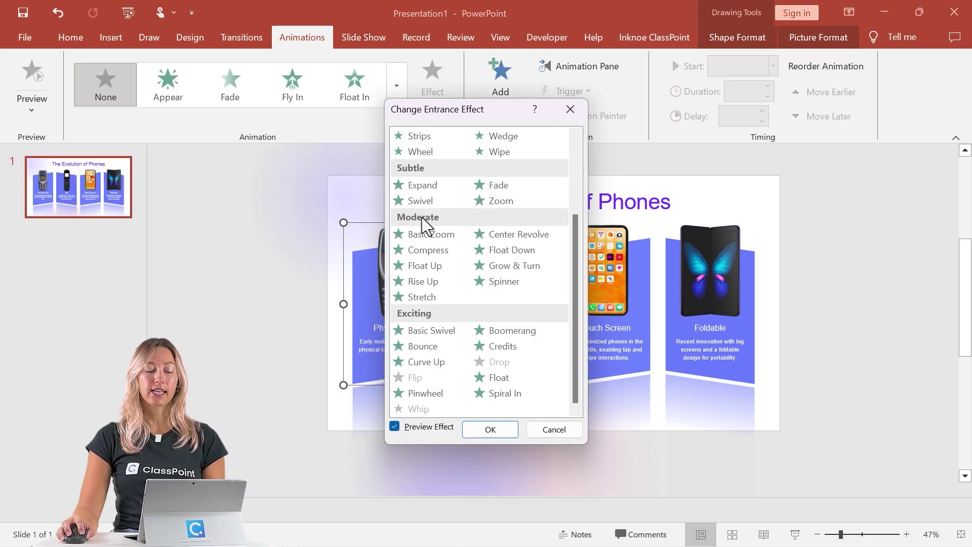
pyautogui.click(424, 281)
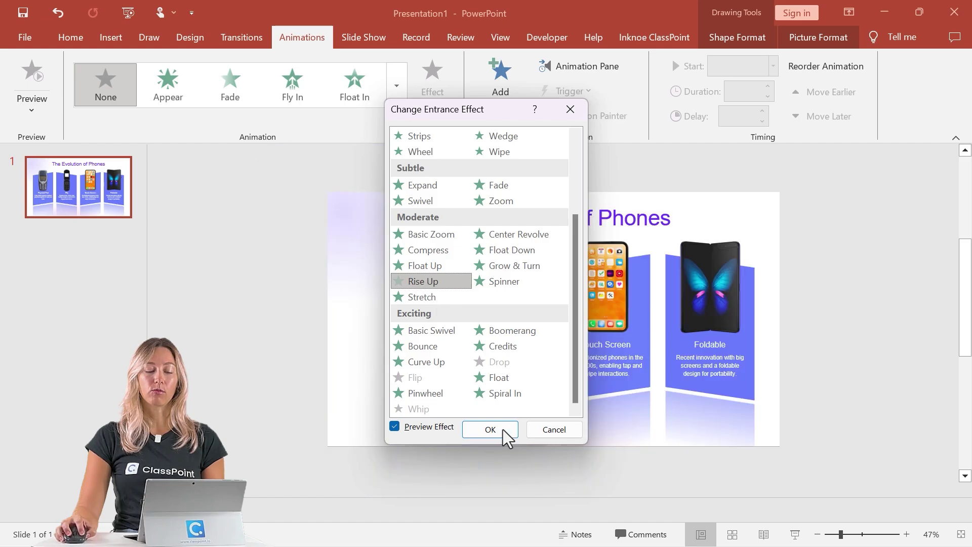
pyautogui.click(494, 430)
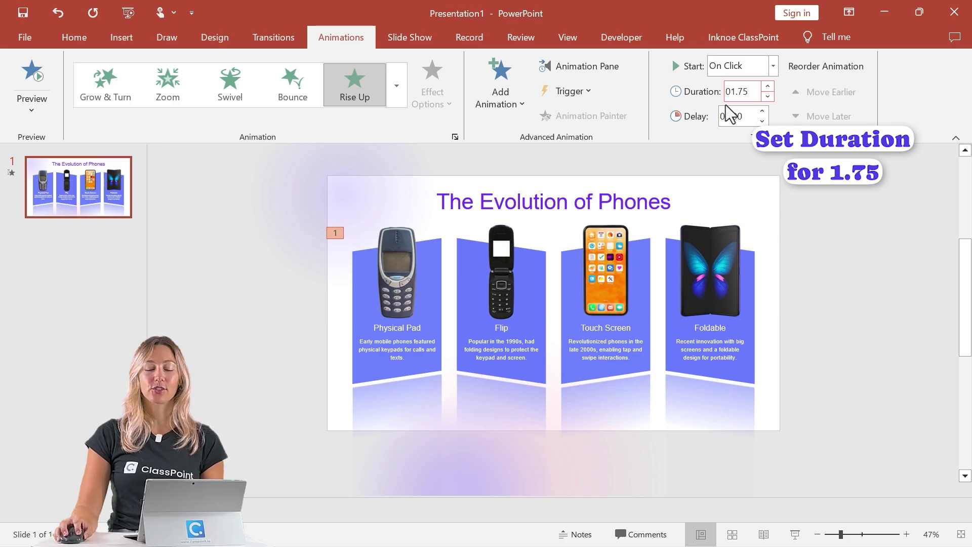
# - Apply Rise Up entrance effects to the Flip and Foldable phone groups
pyautogui.click(471, 260)
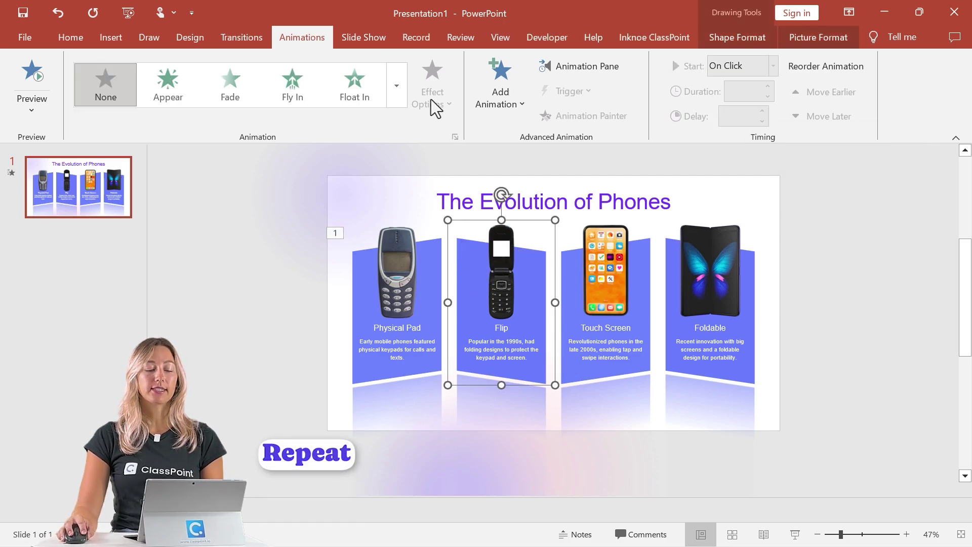
pyautogui.click(396, 85)
pyautogui.click(137, 458)
pyautogui.scroll(-1, 506, 284)
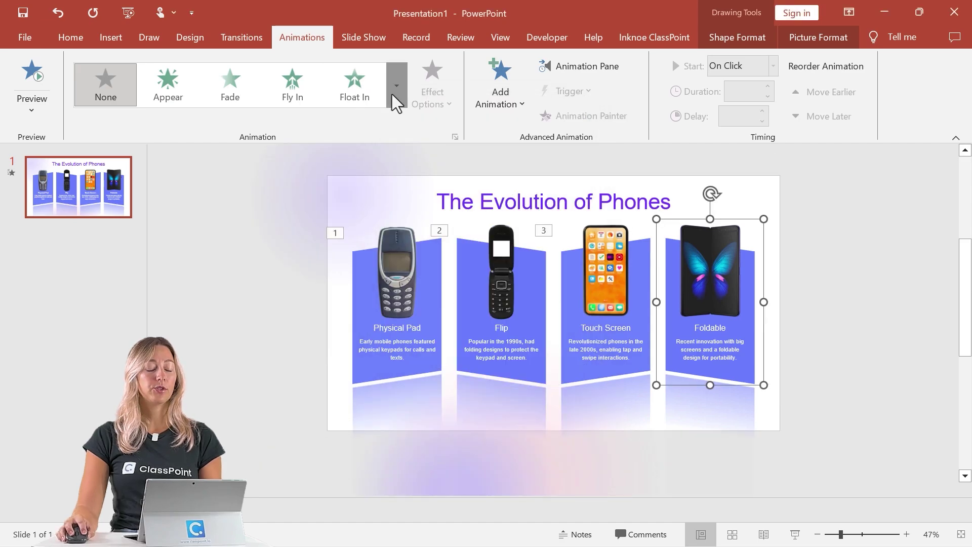
pyautogui.click(395, 99)
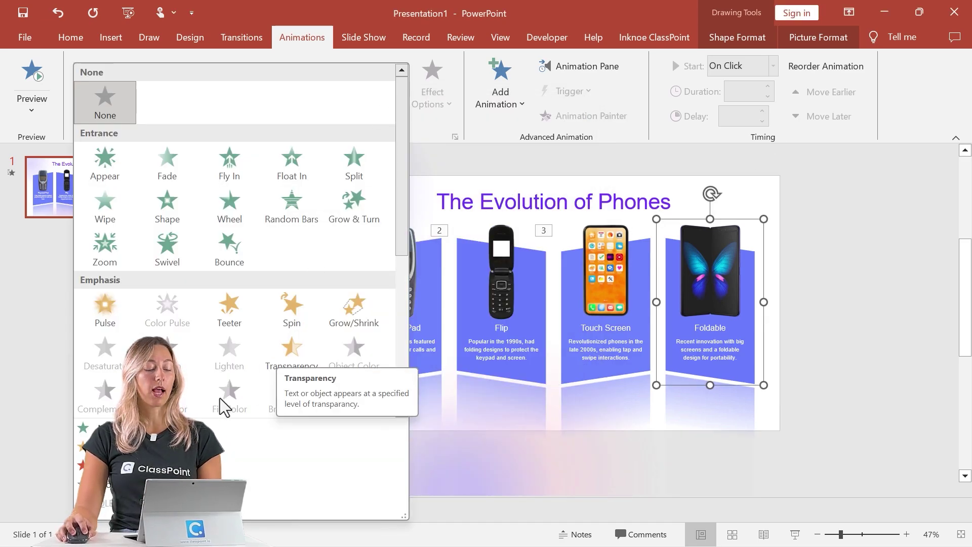
pyautogui.click(194, 421)
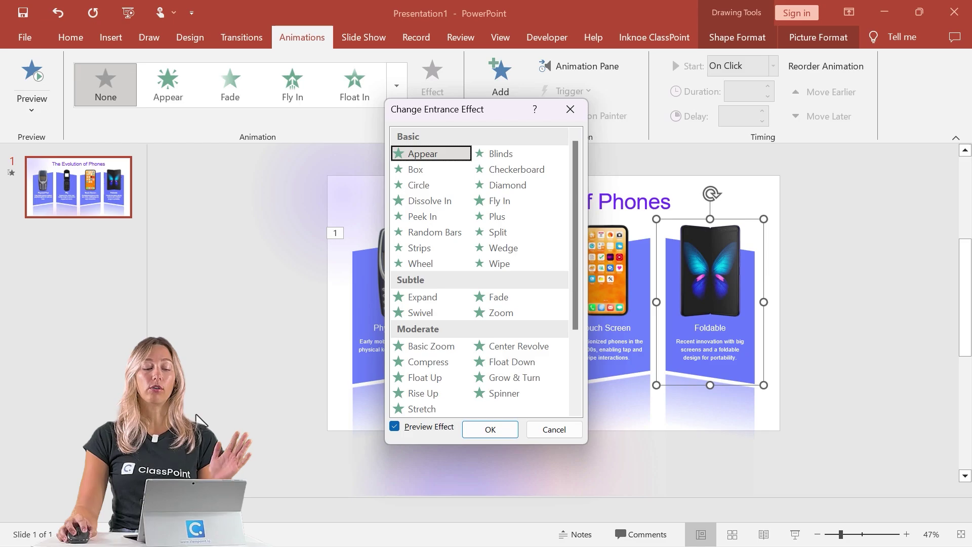
pyautogui.click(422, 393)
pyautogui.click(490, 429)
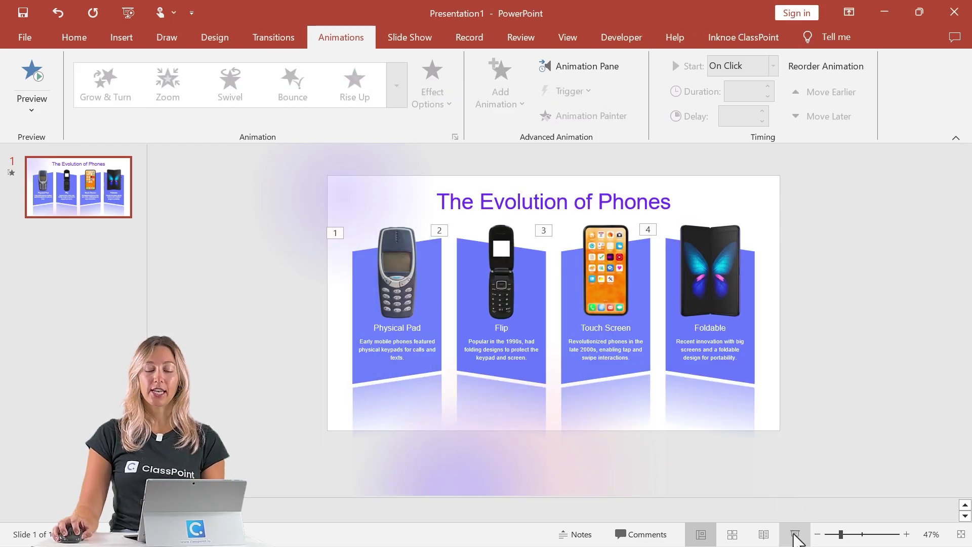
# - Start the slideshow and reveal the Physical Pad, Flip, Touch Screen and Foldable panels in turn
pyautogui.click(795, 534)
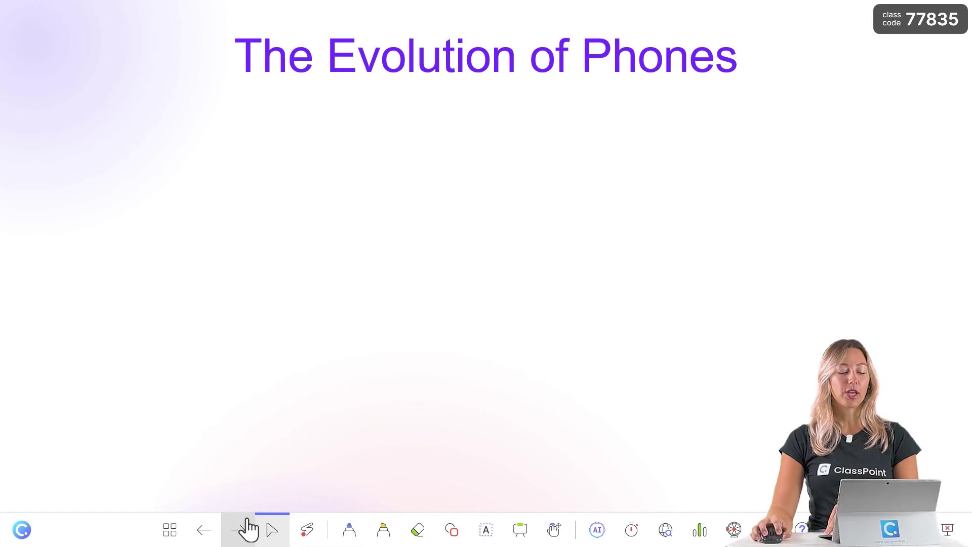
pyautogui.click(238, 536)
pyautogui.click(239, 536)
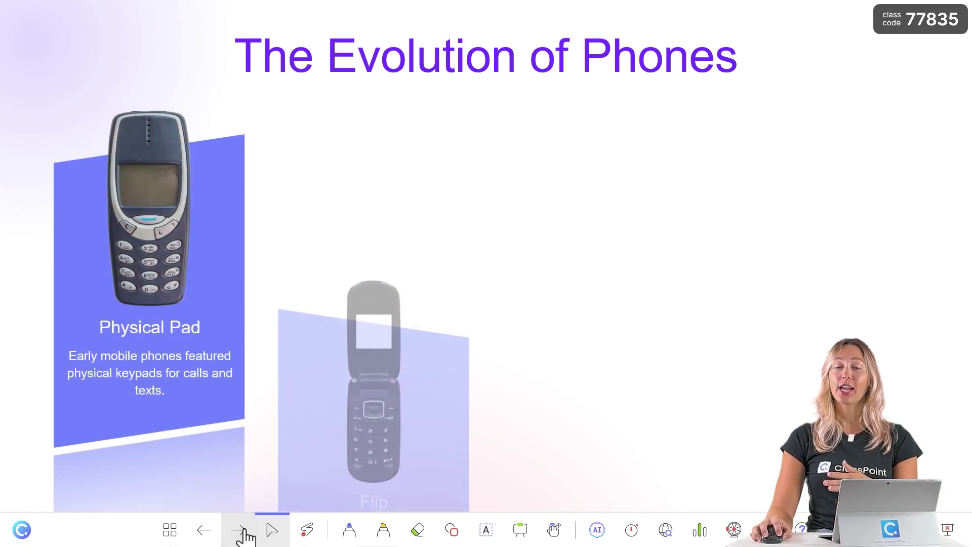
pyautogui.click(238, 532)
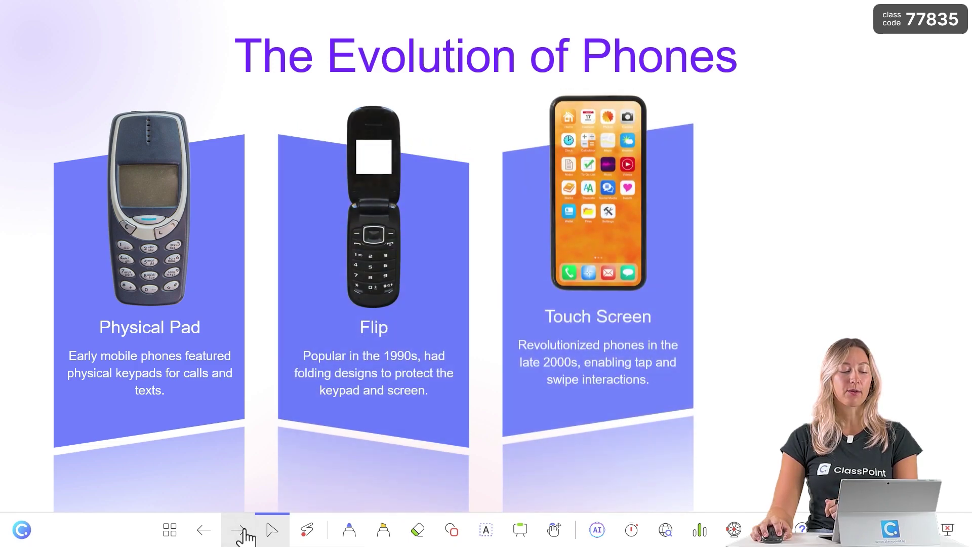
pyautogui.click(239, 532)
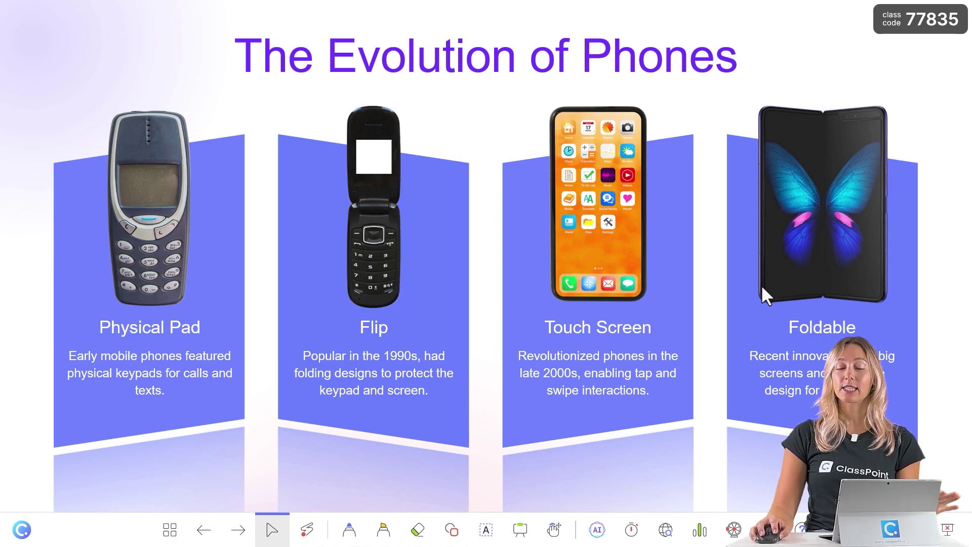
# - Switch to the ClassPoint Tutorial class (code TUTORIAL), then spin the Name Picker wheel
pyautogui.click(892, 21)
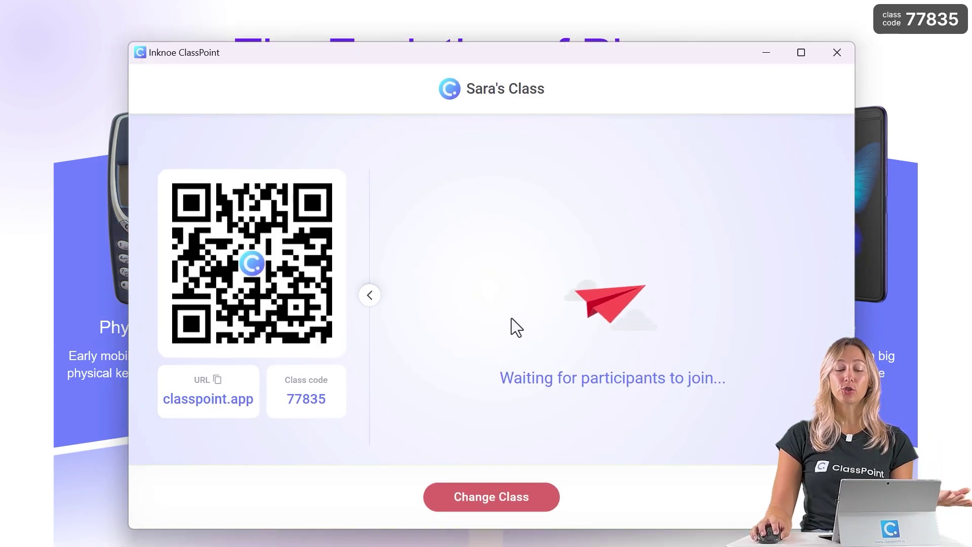
pyautogui.click(524, 501)
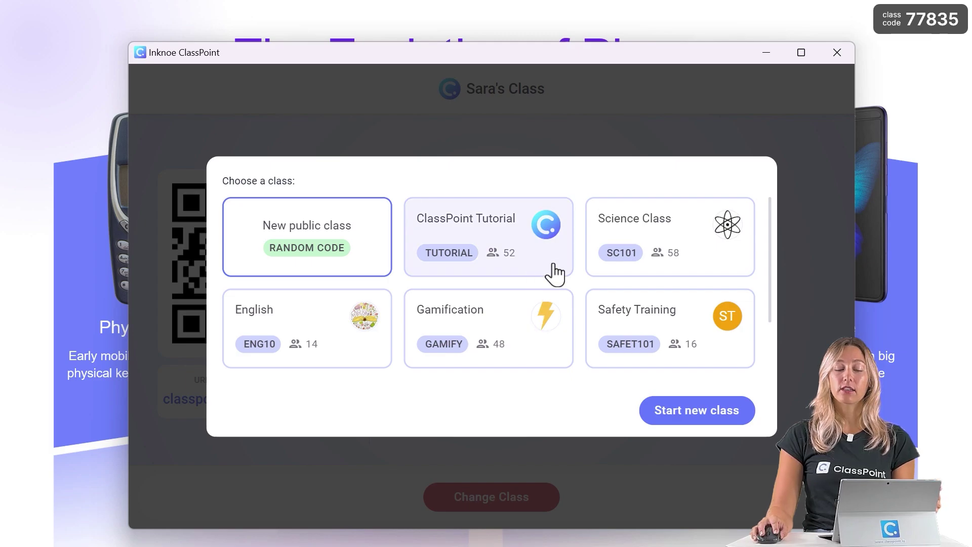
pyautogui.click(538, 267)
pyautogui.click(693, 411)
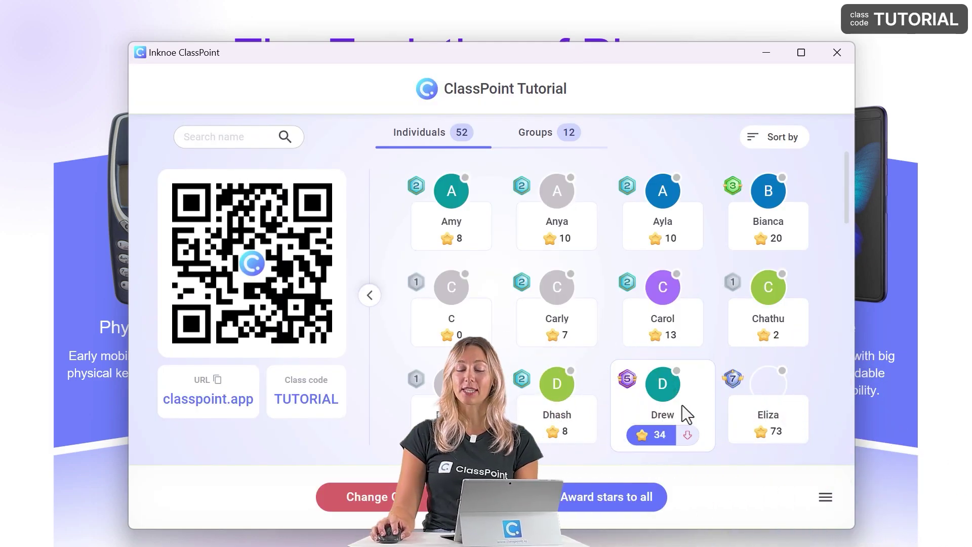
pyautogui.click(837, 51)
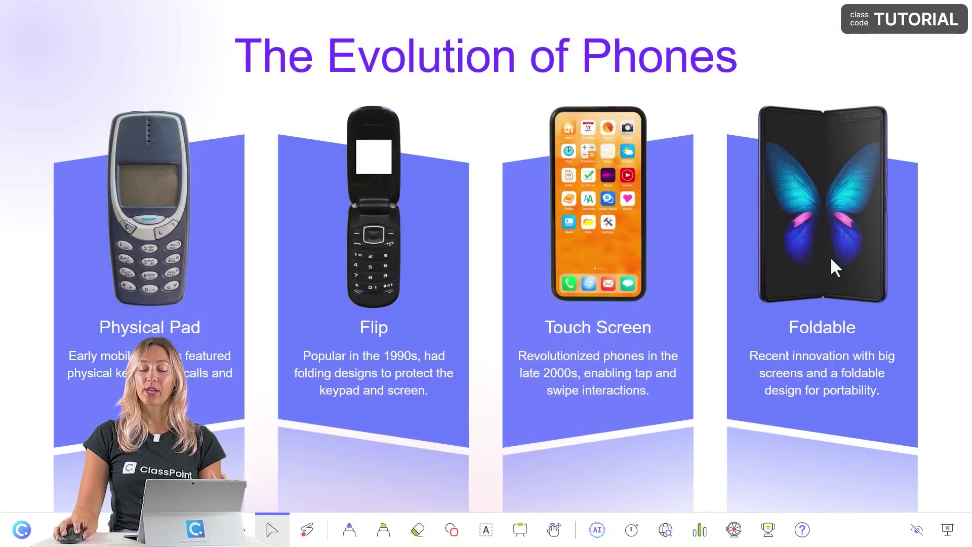
pyautogui.click(733, 532)
pyautogui.click(503, 289)
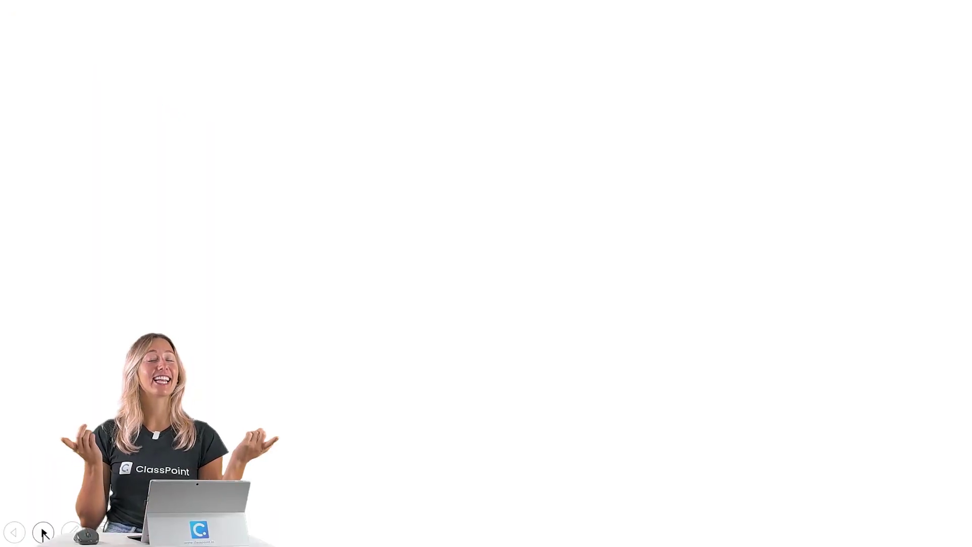
# - Advance the slideshow through the French Architecture, Modernist Movements and Architectural Icons slides
pyautogui.click(43, 532)
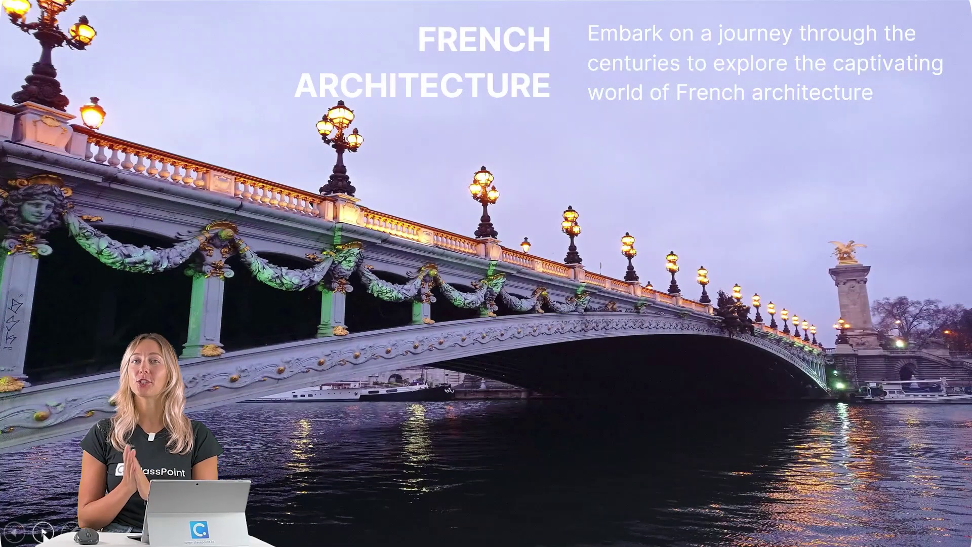
pyautogui.click(43, 533)
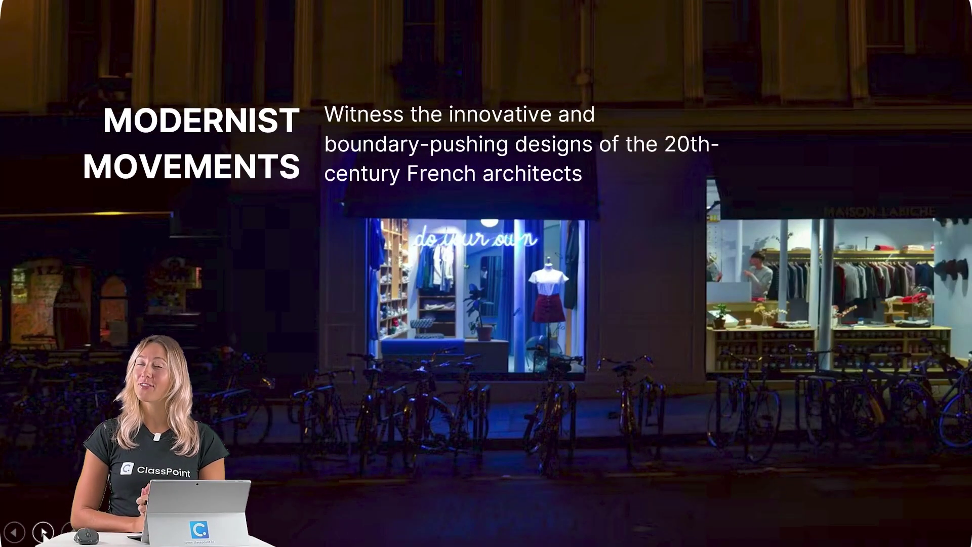
pyautogui.click(43, 532)
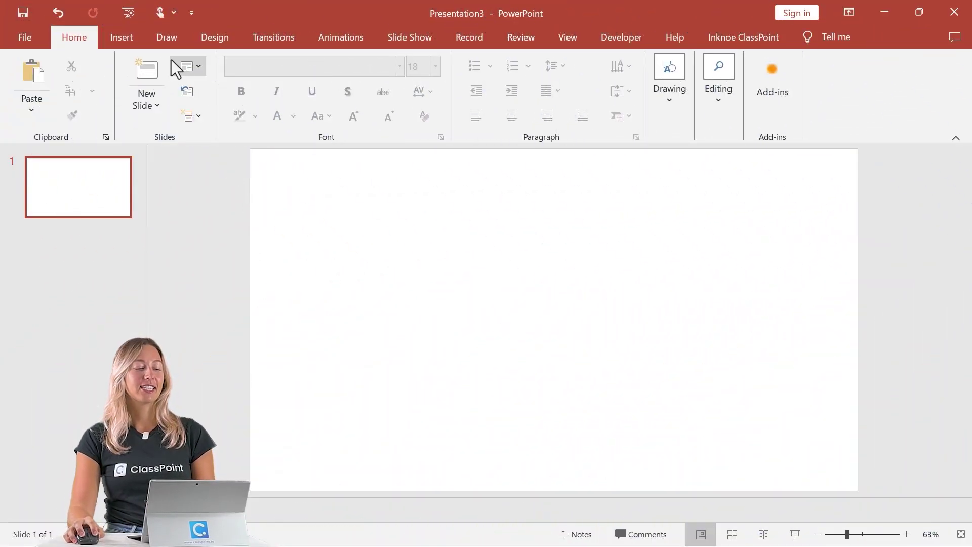
# - Draw a text box near the top holding 15 hyphens with Very Tight character spacing
pyautogui.click(125, 40)
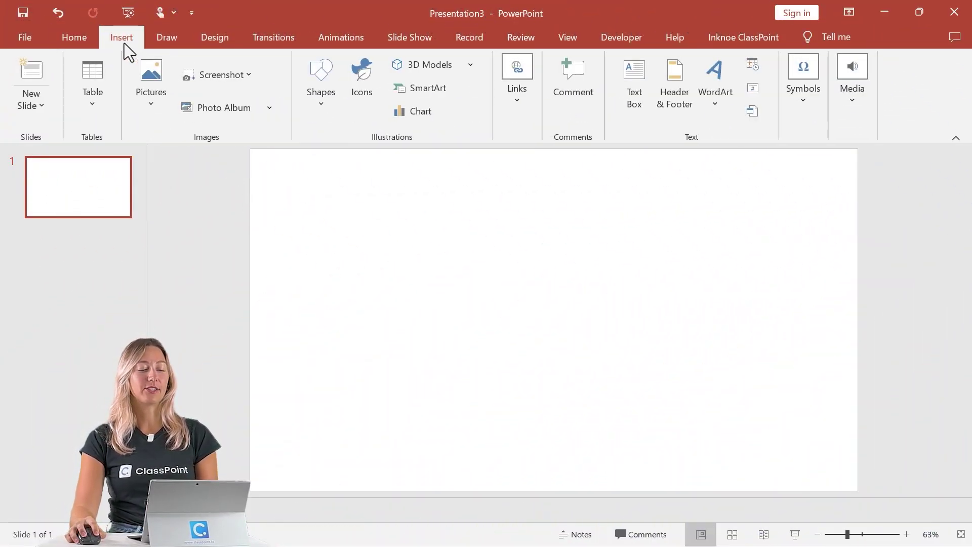
pyautogui.click(633, 123)
pyautogui.moveTo(322, 186); pyautogui.dragTo(577, 238)
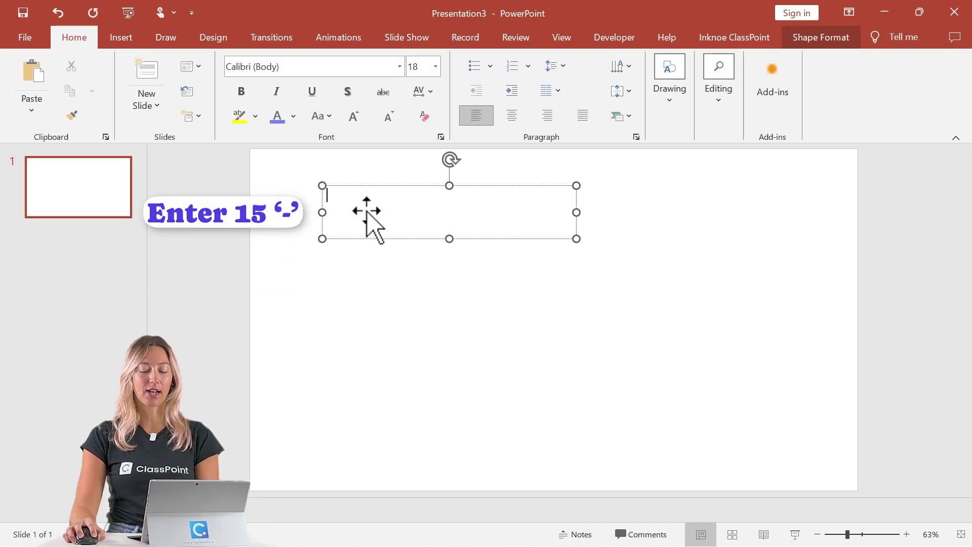
pyautogui.write('------')
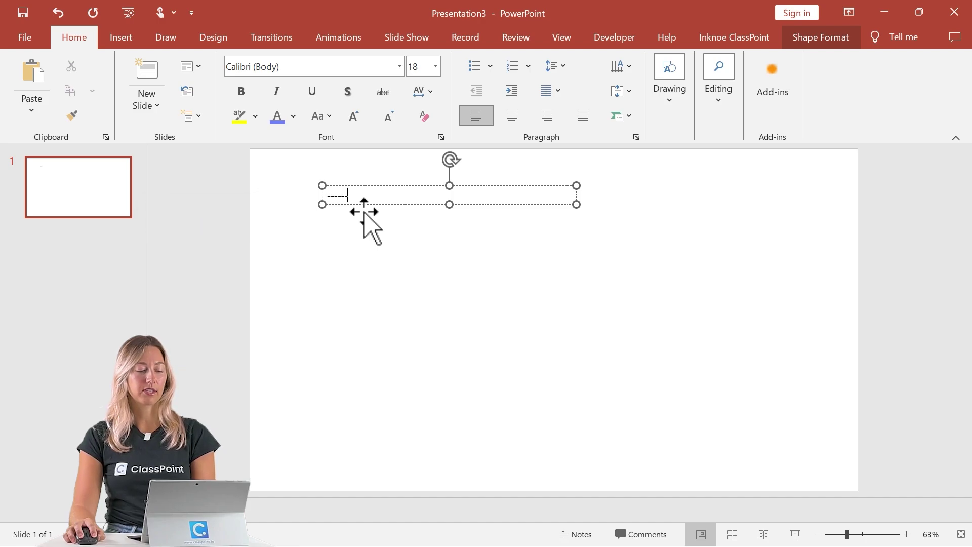
pyautogui.write('---------')
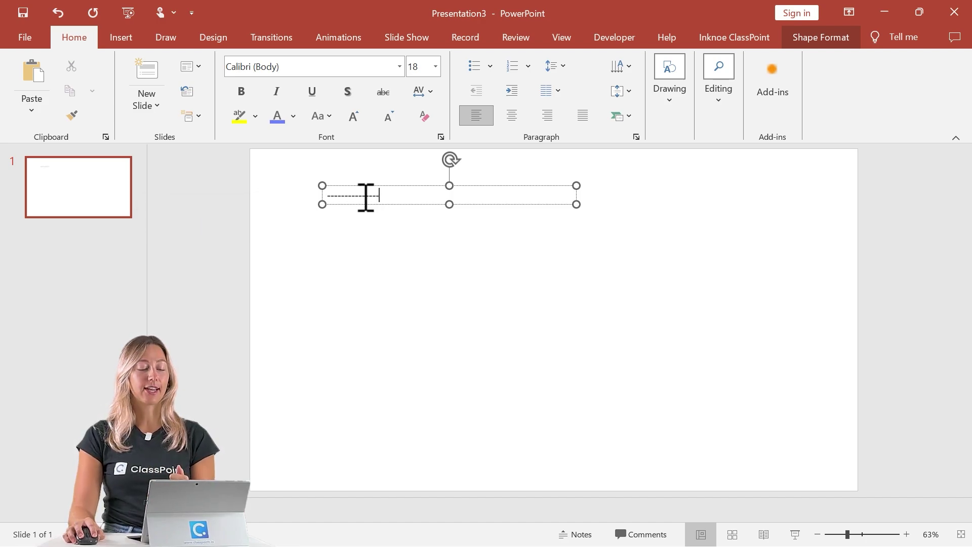
pyautogui.doubleClick(366, 198)
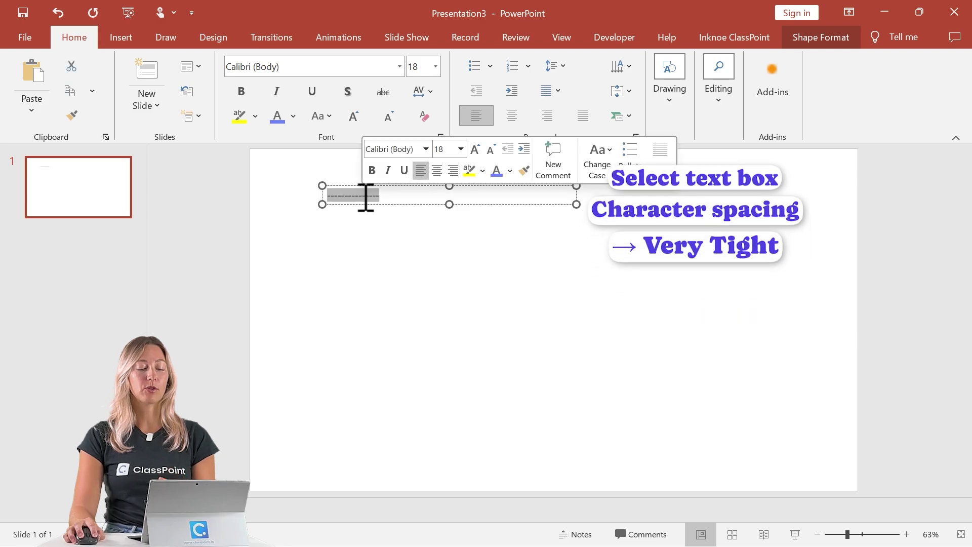
pyautogui.click(429, 90)
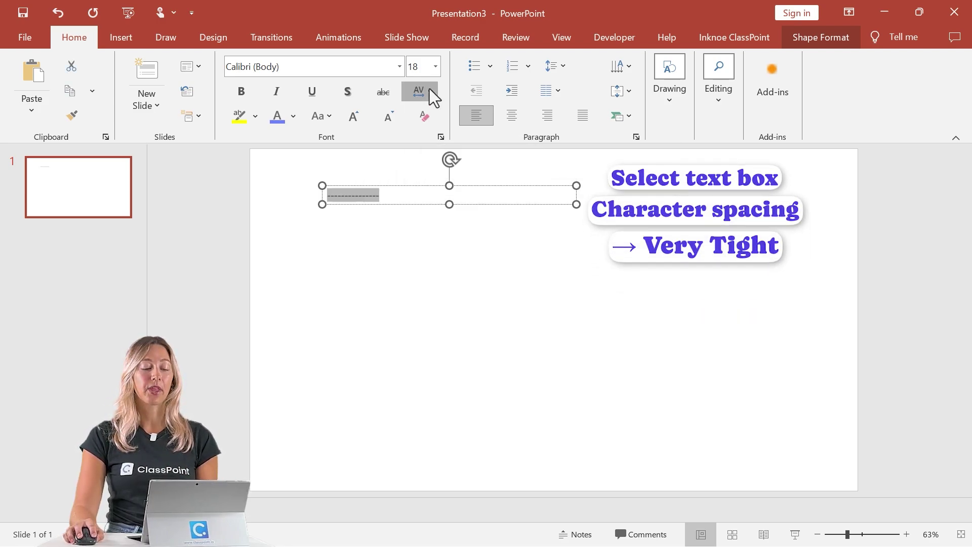
pyautogui.click(451, 118)
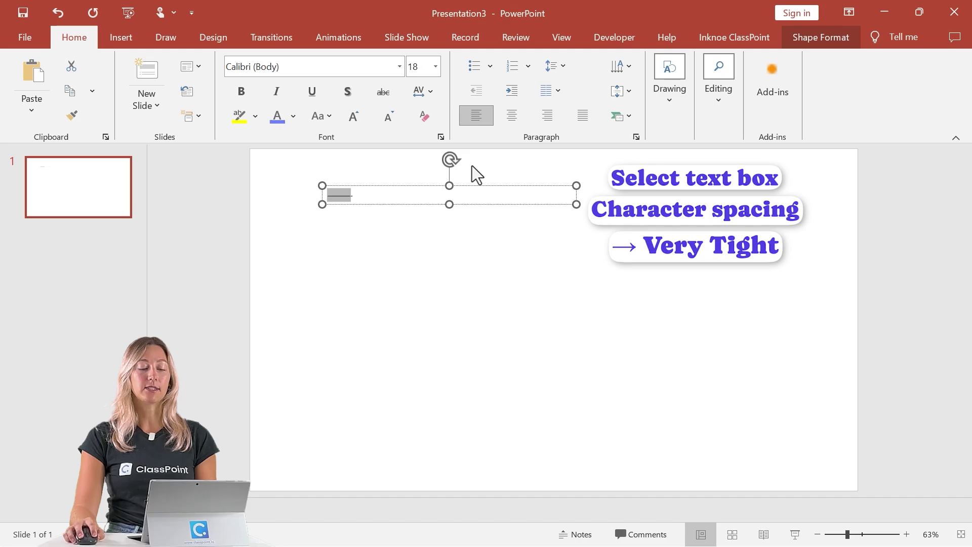
pyautogui.click(816, 39)
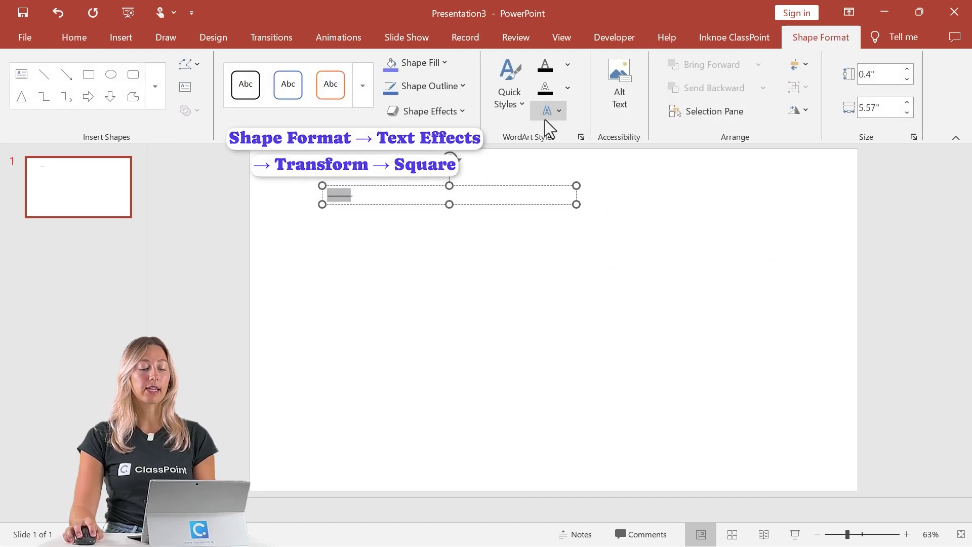
# - Warp the dashes with the Square transform and stretch the box to 7.73" × 13.6" across the slide
pyautogui.click(557, 111)
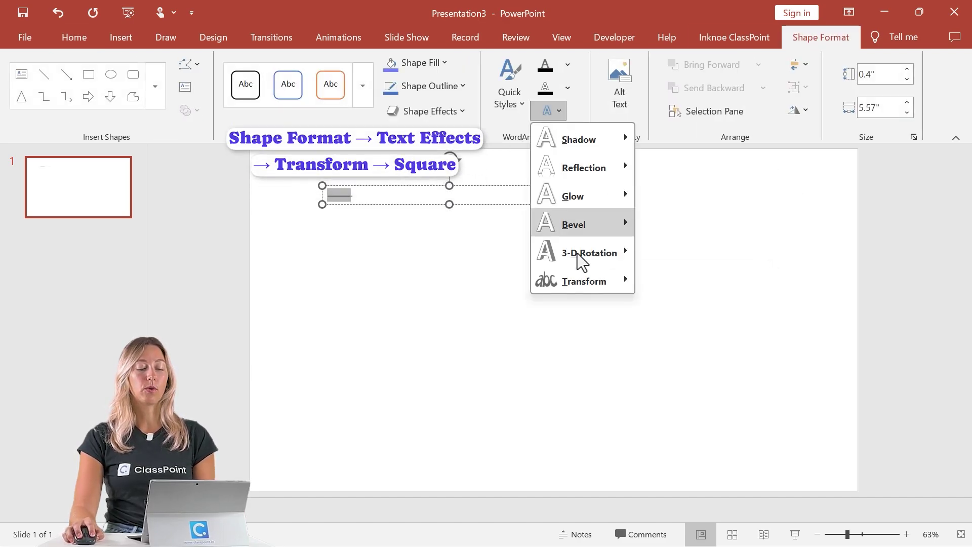
pyautogui.moveTo(596, 281)
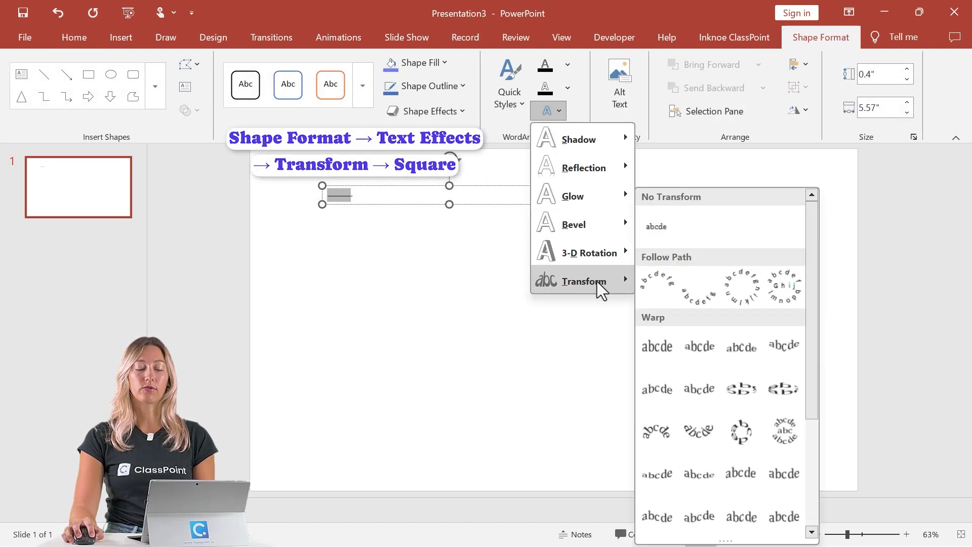
pyautogui.click(655, 350)
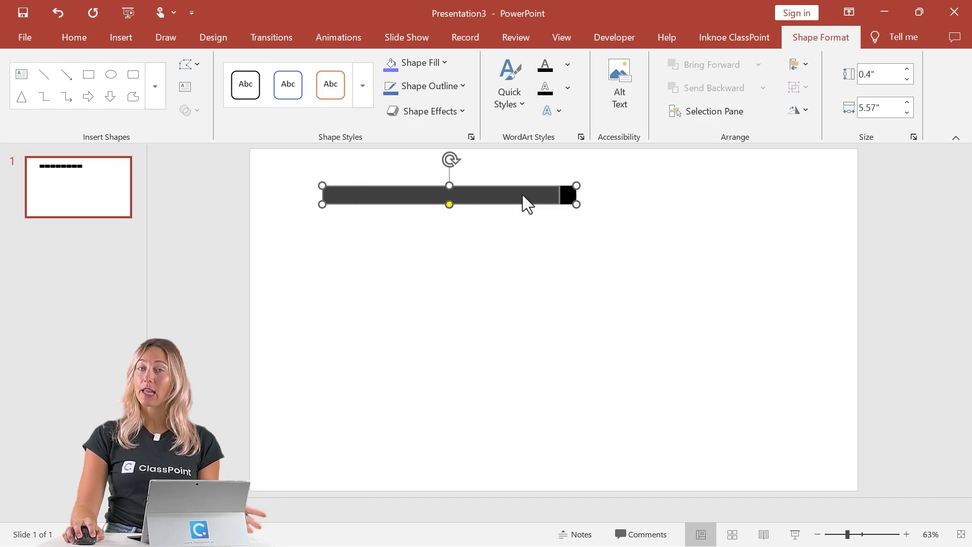
pyautogui.moveTo(527, 195); pyautogui.dragTo(863, 495)
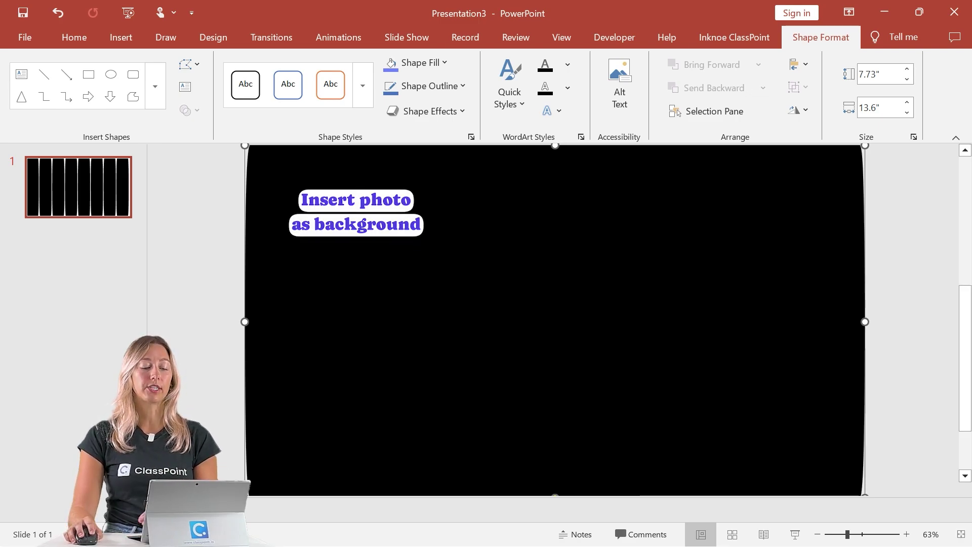
# - Open Format Text Effects for the striped text and expand its Text Fill settings
pyautogui.rightClick(461, 188)
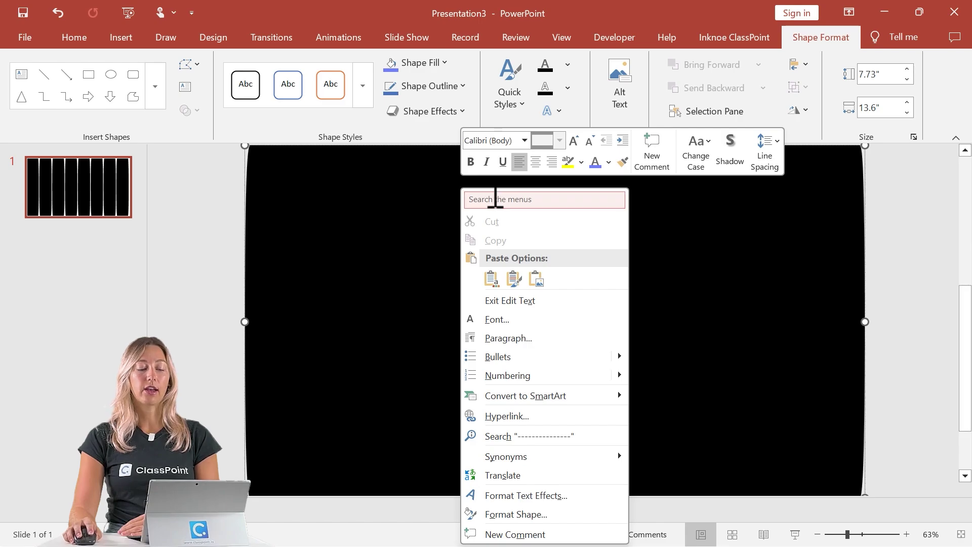
pyautogui.click(578, 496)
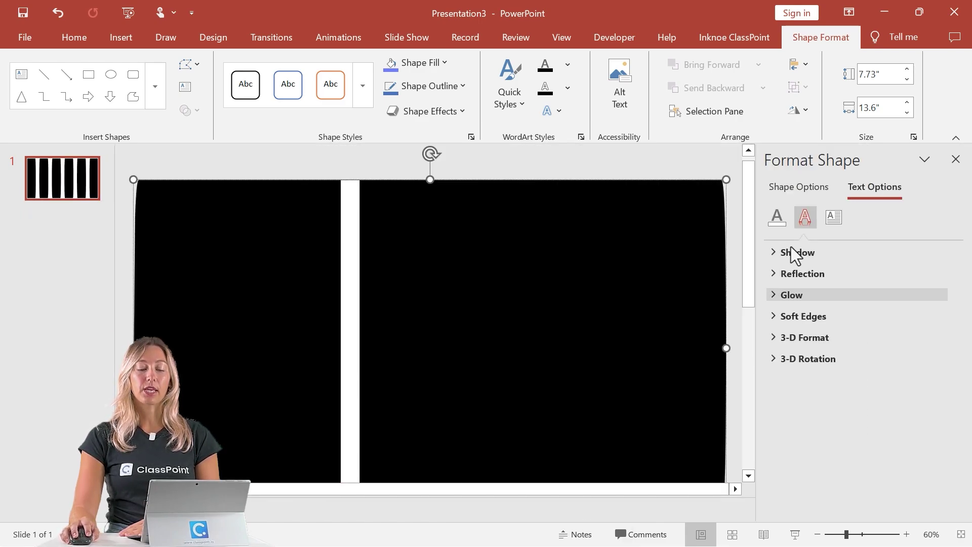
pyautogui.click(777, 217)
pyautogui.click(795, 253)
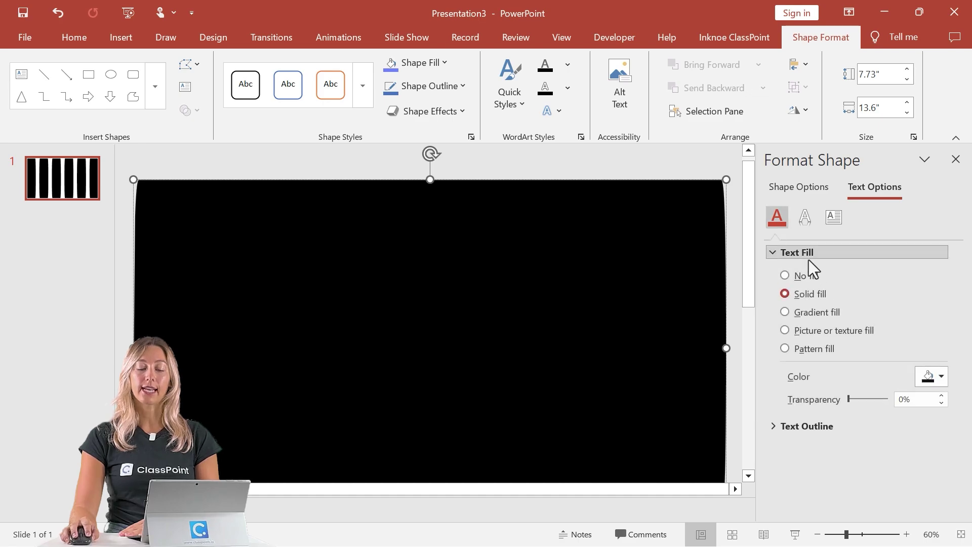